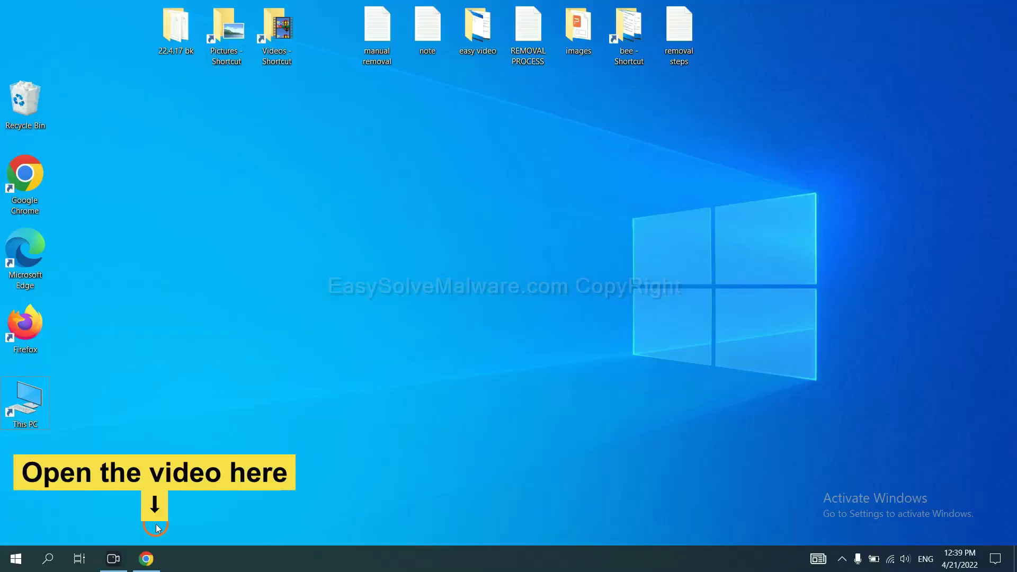
Switch Chrome to the easysolvemalware.com guide tab and download the SpyHunter for Windows installer
left_click(156, 556)
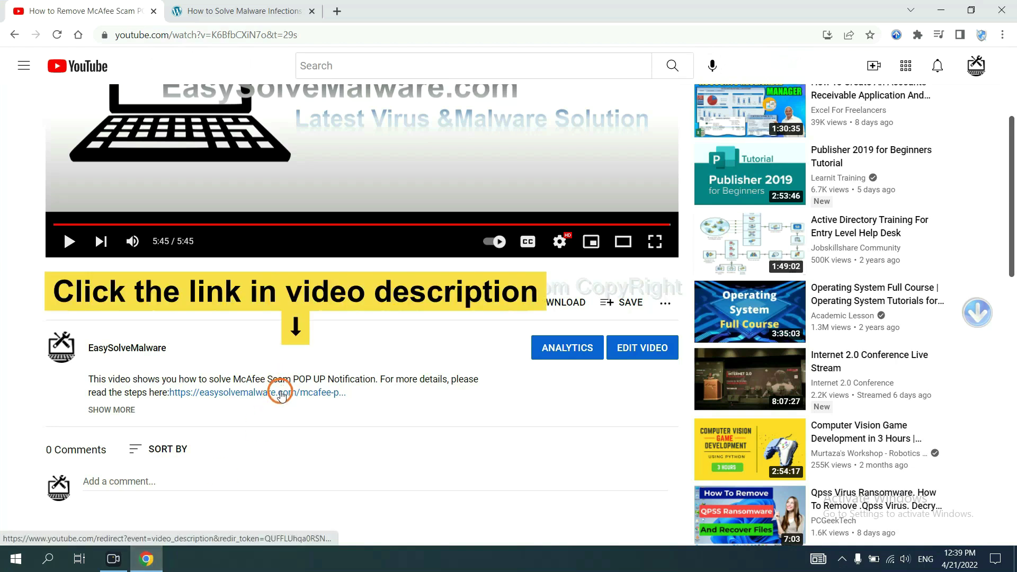
left_click(263, 12)
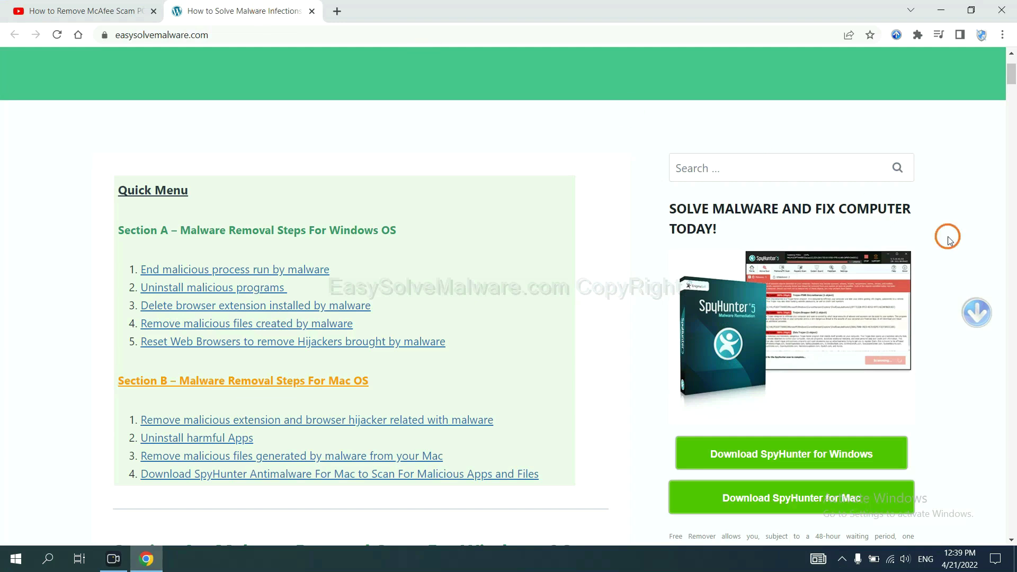
scroll(1007, 264, "down", 4)
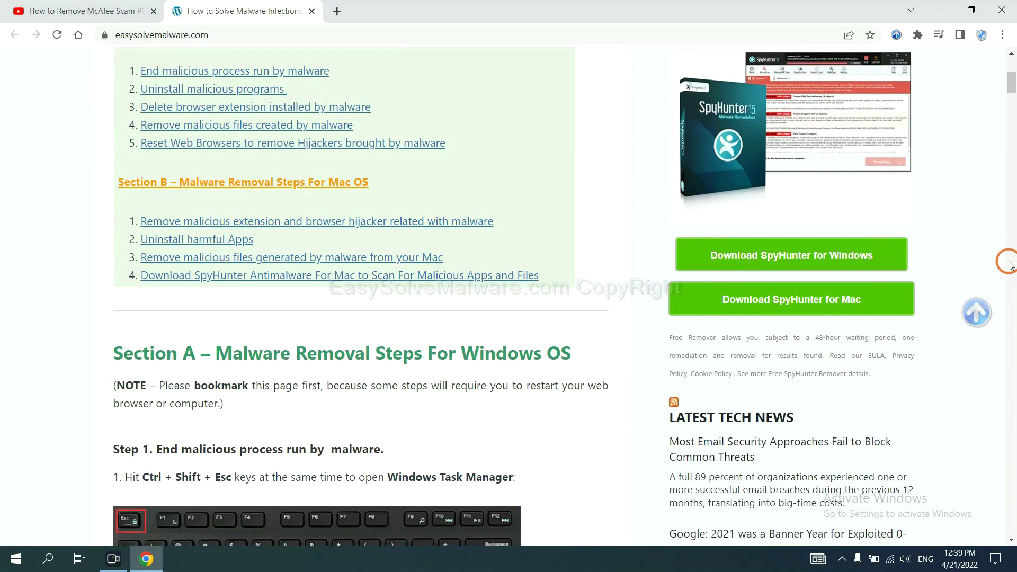
left_click(863, 253)
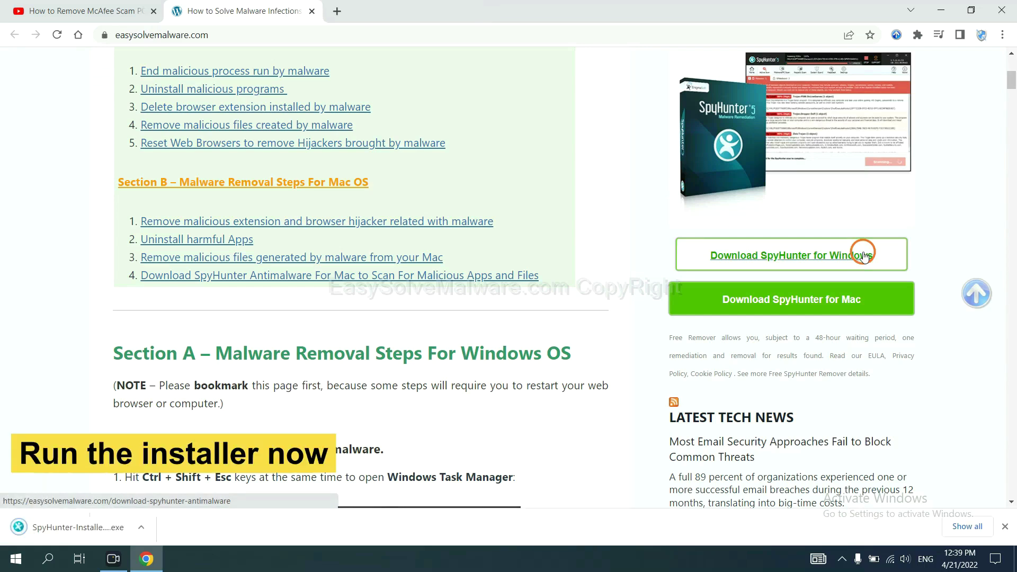
Run the SpyHunter 5 installer in English, accept the licence agreement and start installation
left_click(64, 529)
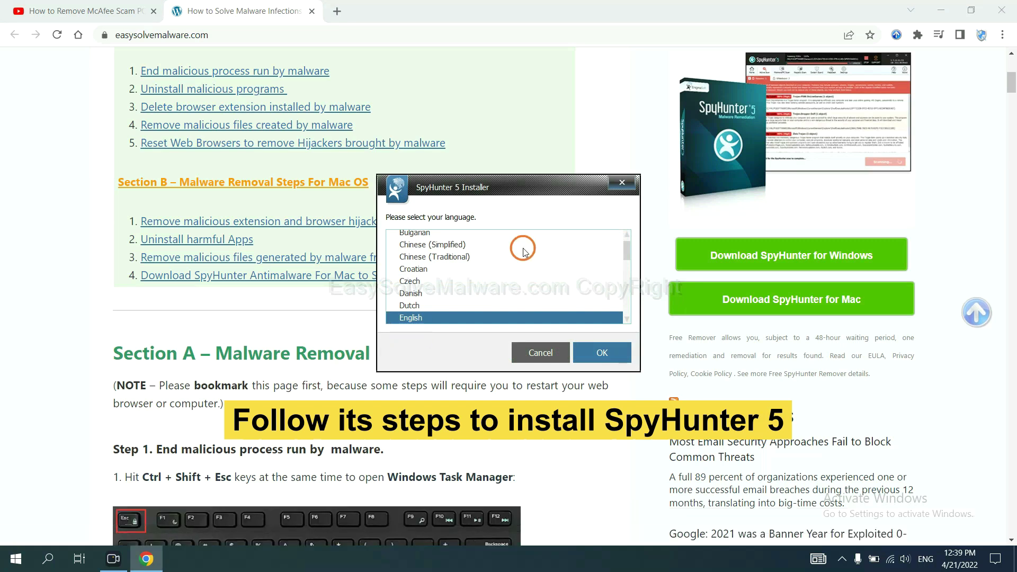
left_click(583, 347)
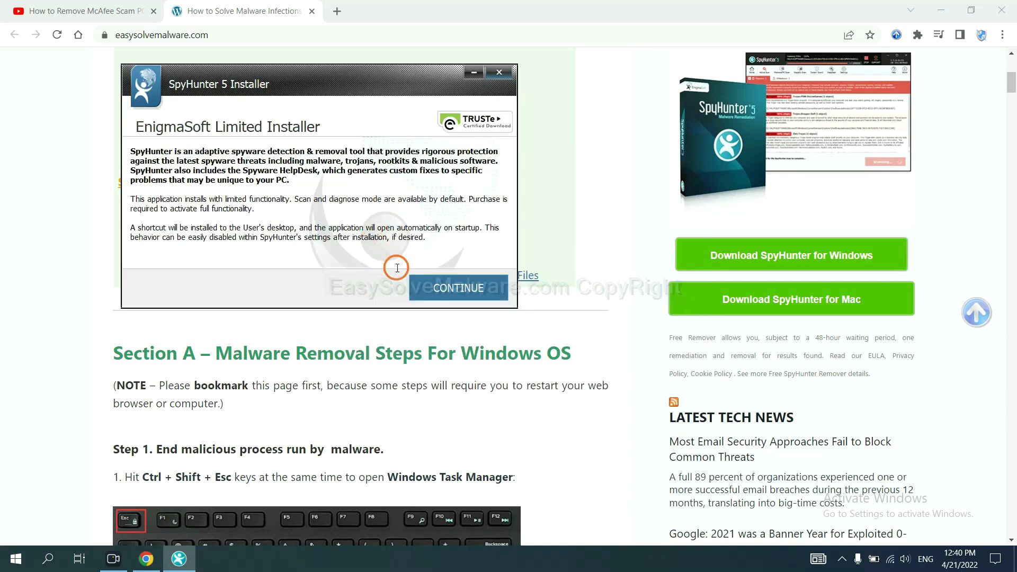
left_click(434, 288)
left_click(328, 254)
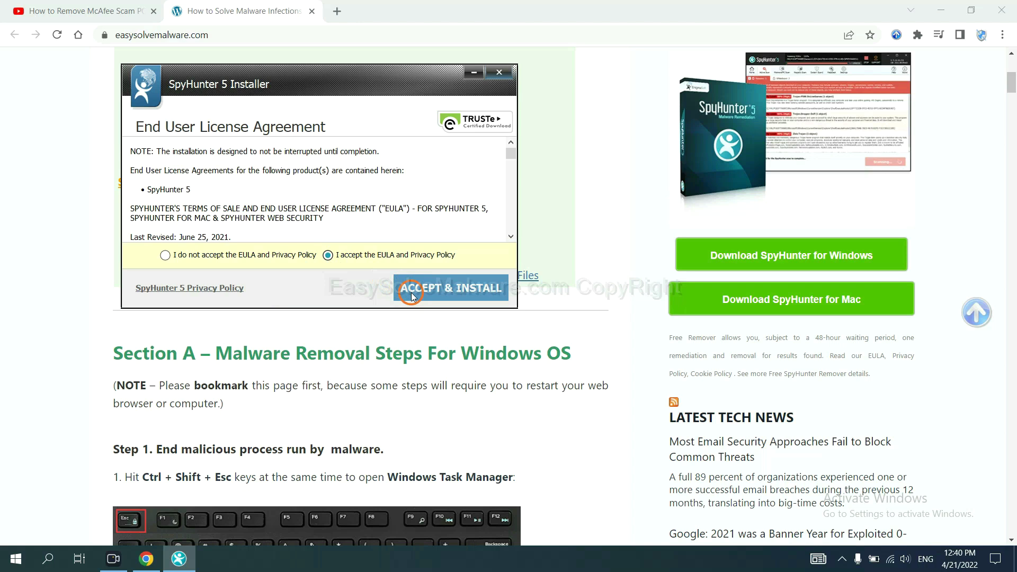
left_click(411, 295)
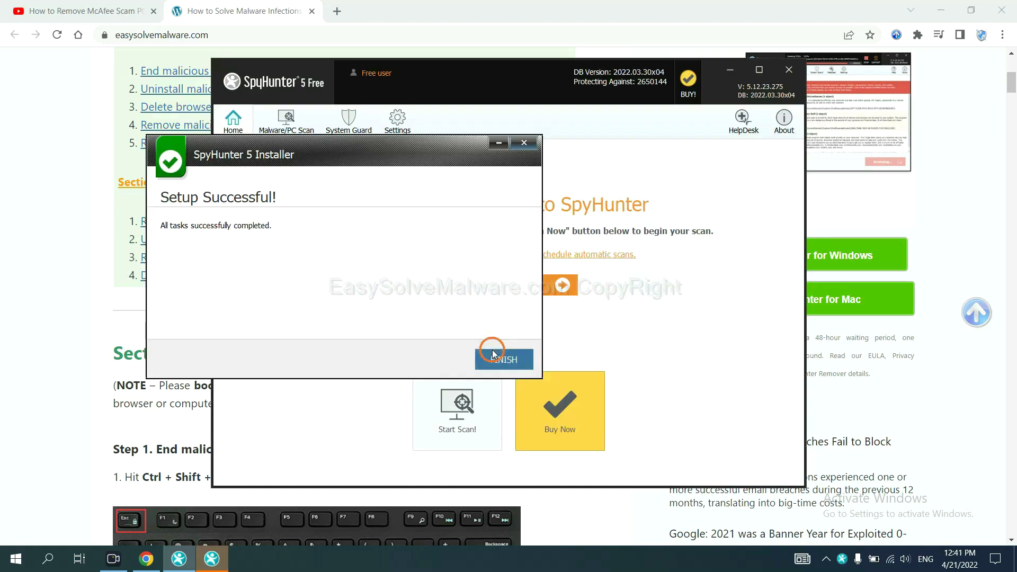
Finish setup, launch SpyHunter 5 and start a malware scan of the computer
left_click(498, 359)
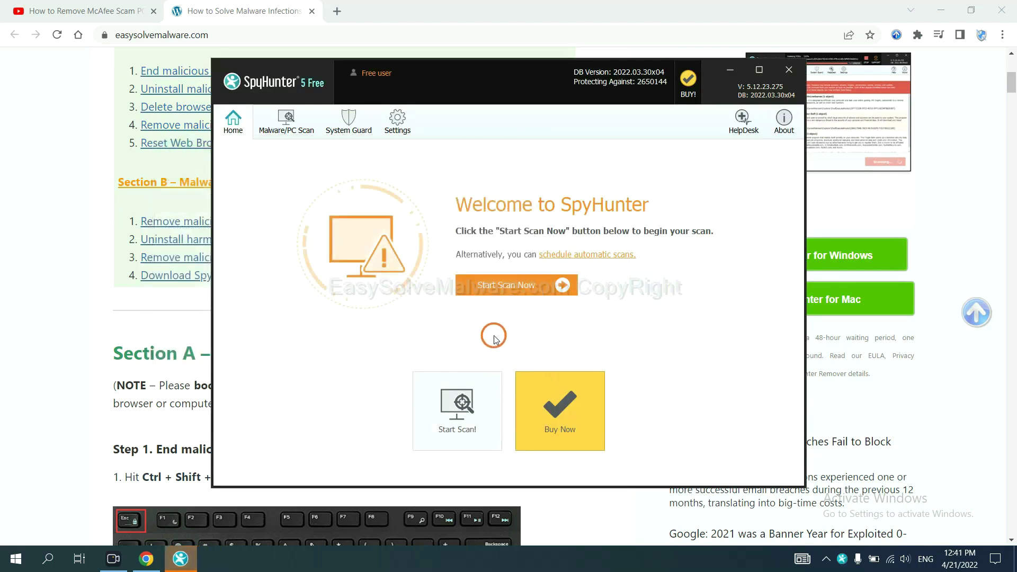
left_click(500, 288)
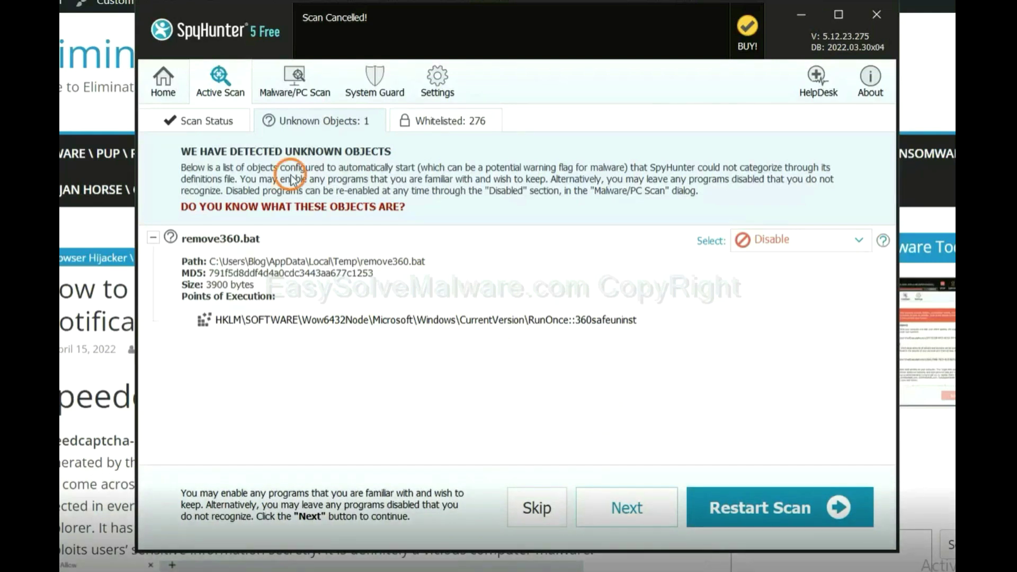
Continue past the Unknown Objects review of remove360.bat toward removal
left_click(614, 506)
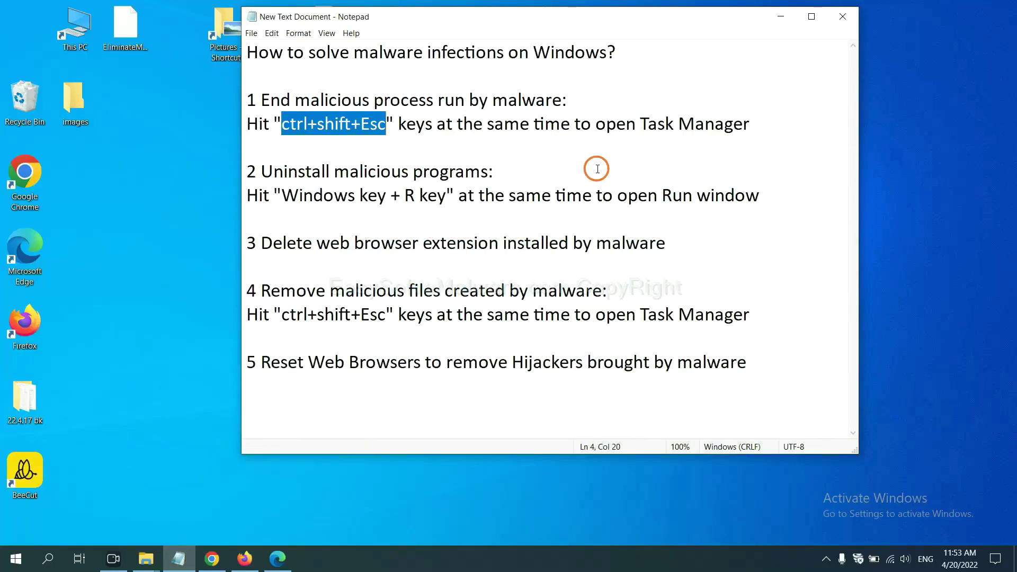
Following guide step 1, end the Usermode Font Driver Host process in Task Manager, then close it
left_click(363, 125)
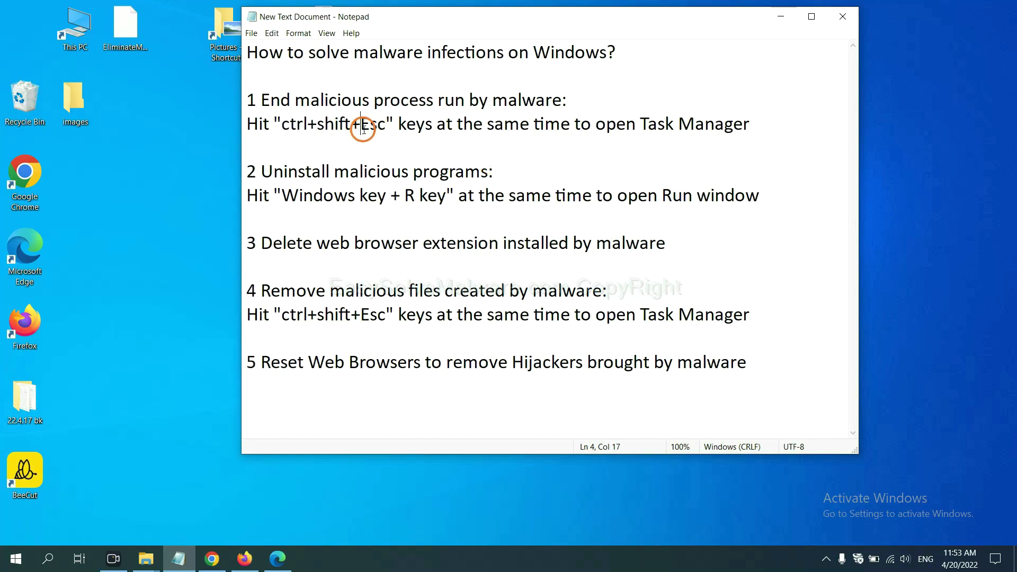
left_click_drag(384, 126, 285, 127)
key("ctrl+shift+Escape")
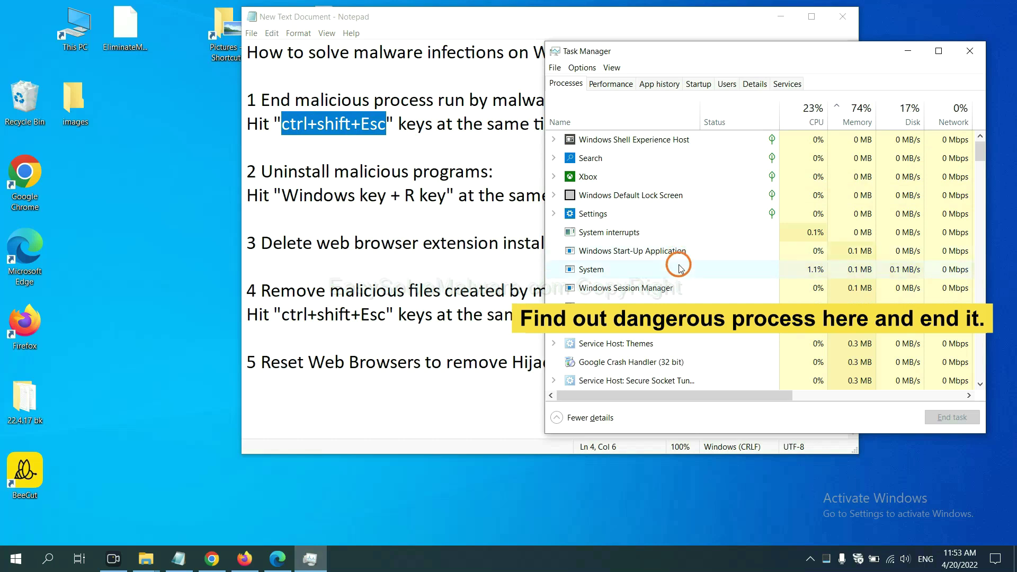
left_click(680, 269)
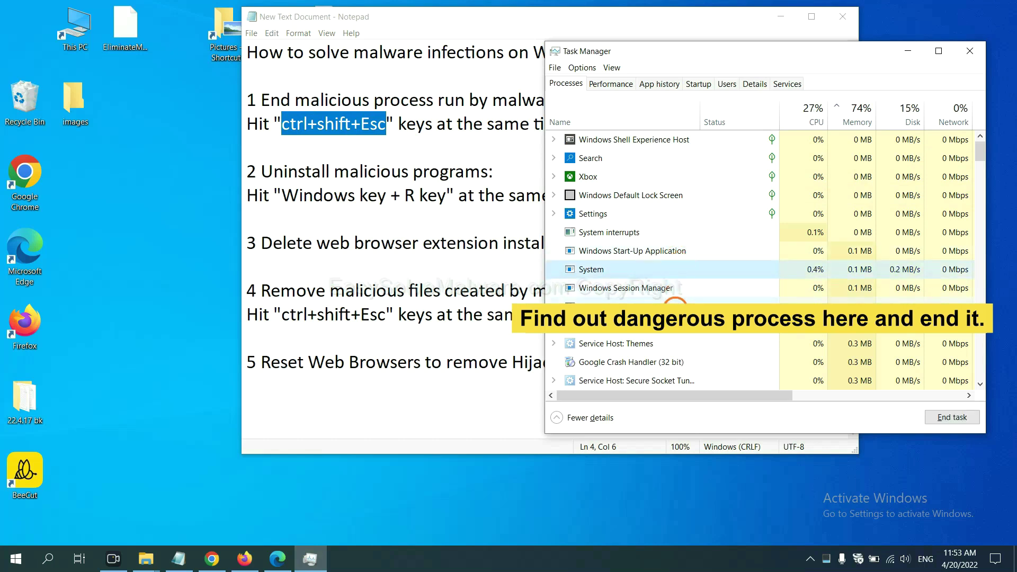
left_click(675, 306)
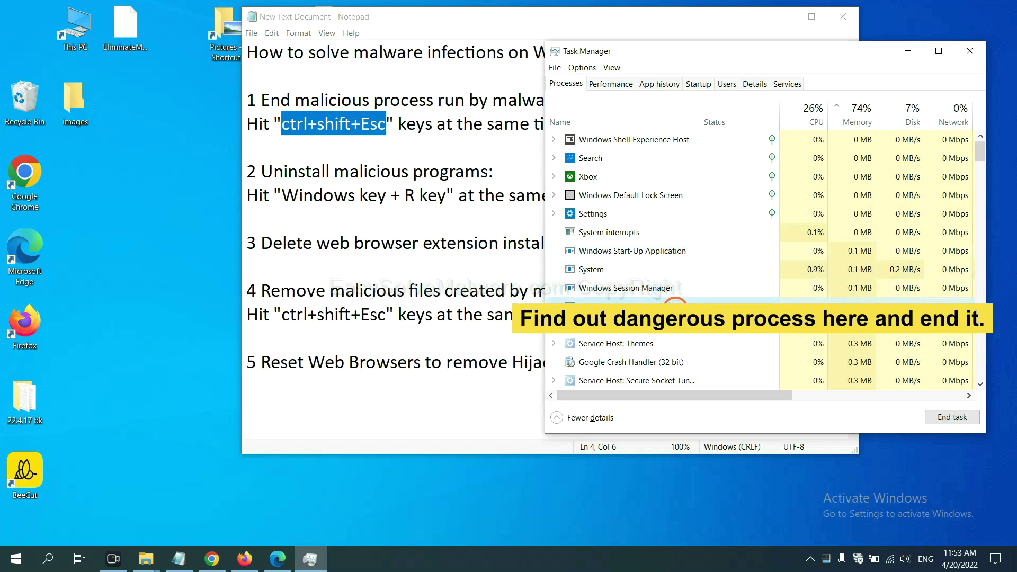
left_click(962, 417)
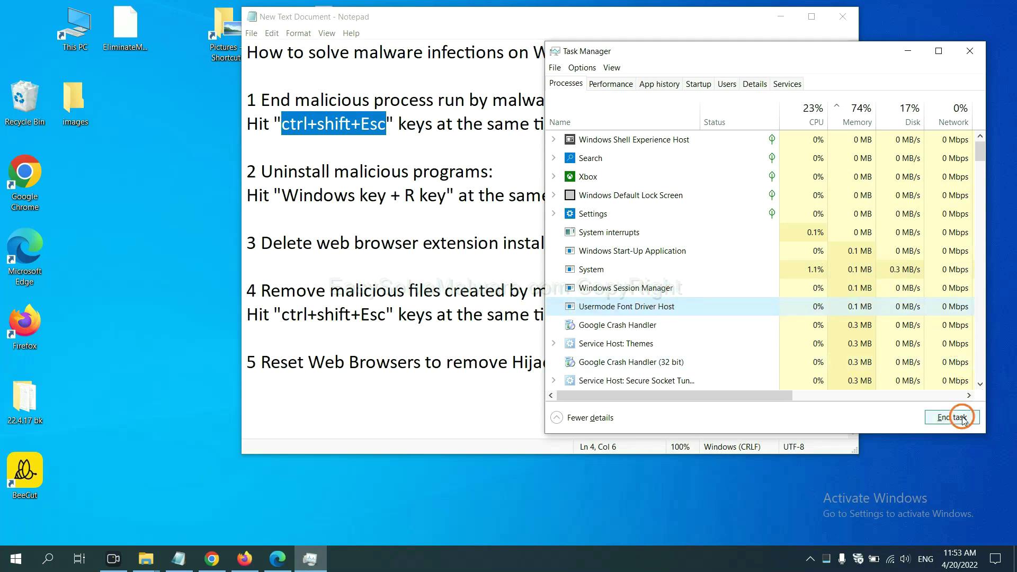
left_click(967, 52)
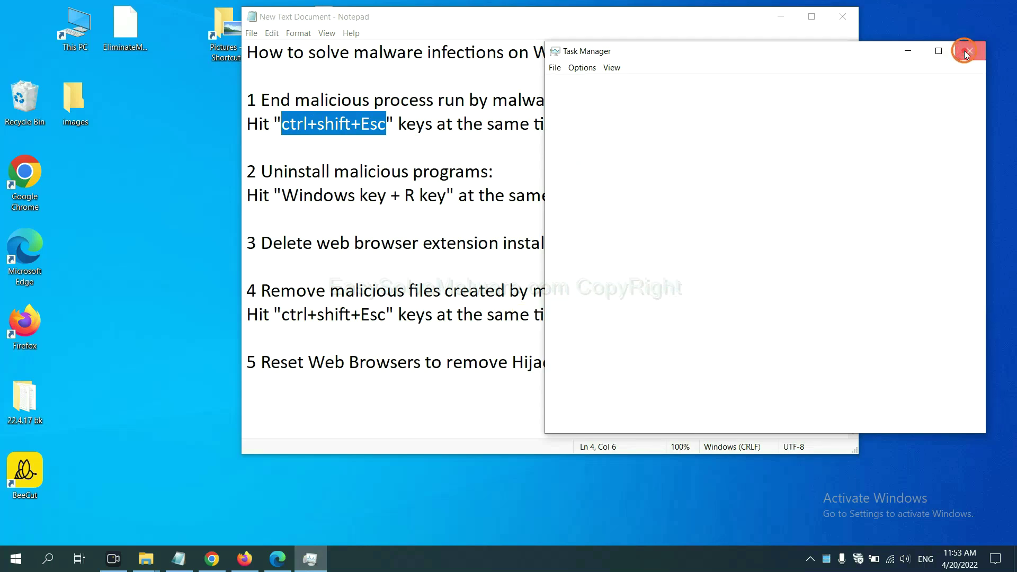
left_click(632, 185)
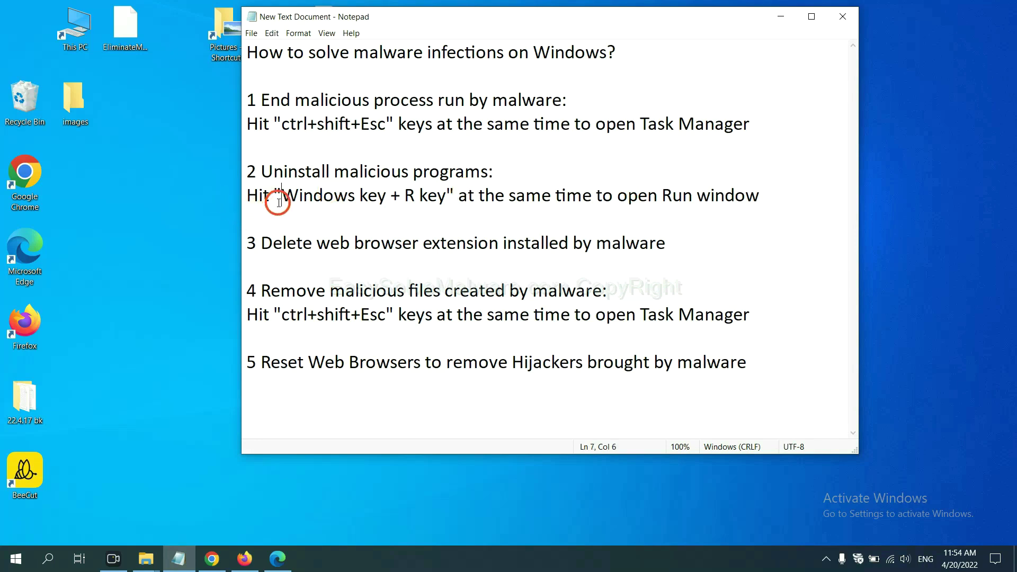
Following guide step 2, open the Run box beside the guide with 'control panel' entered
left_click_drag(281, 198, 444, 208)
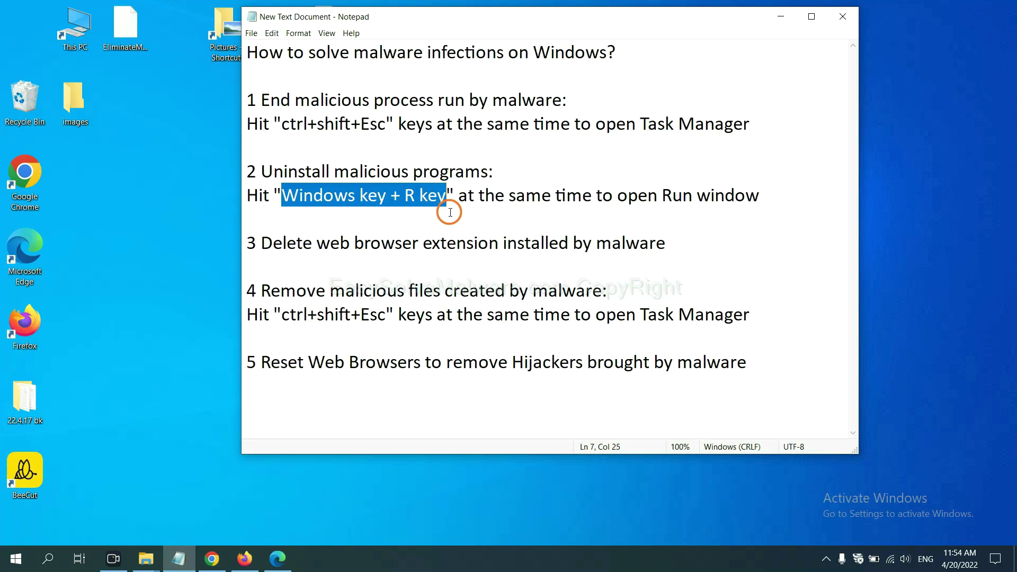
key("super+r")
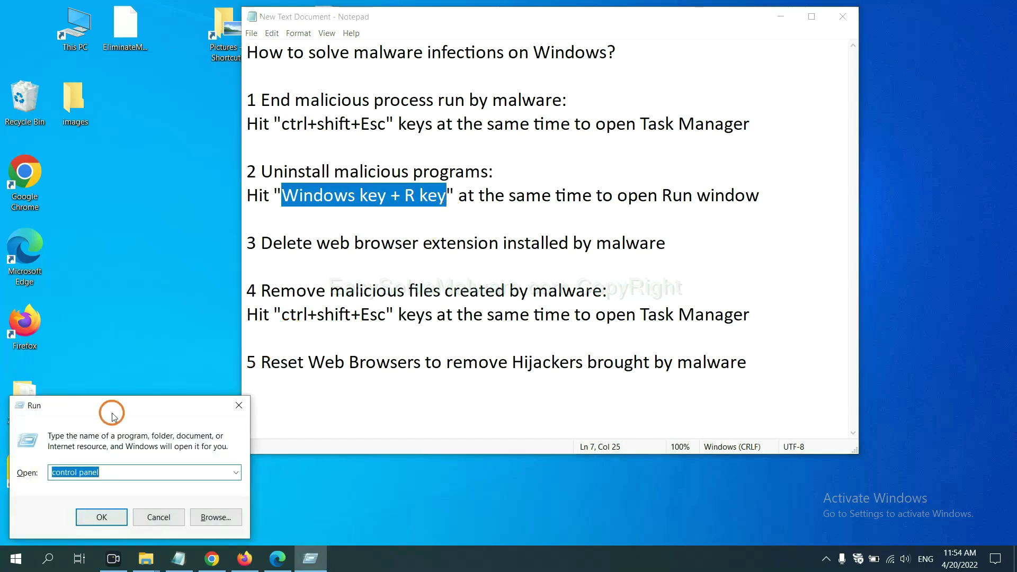
left_click_drag(113, 417, 777, 178)
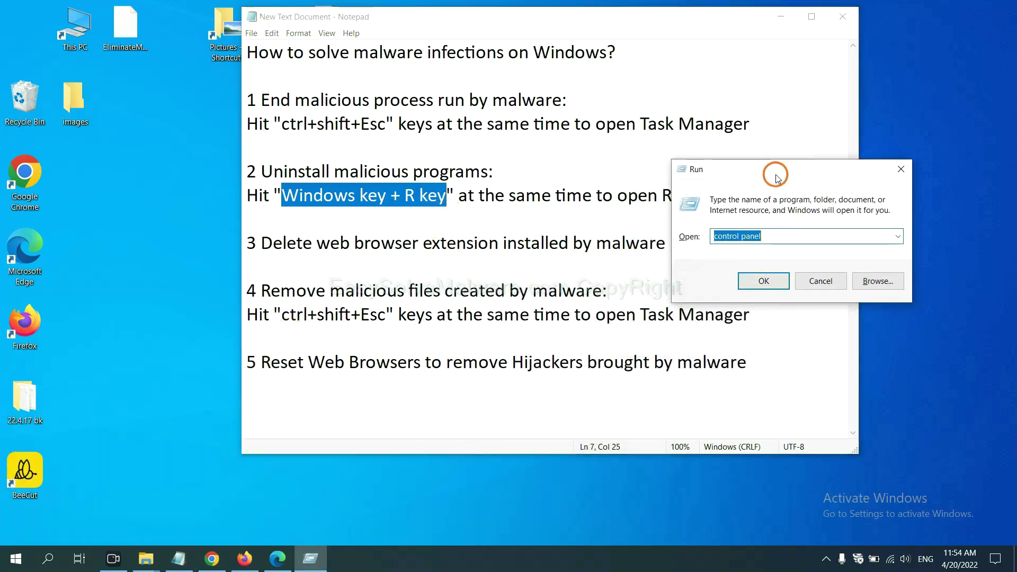
left_click(784, 235)
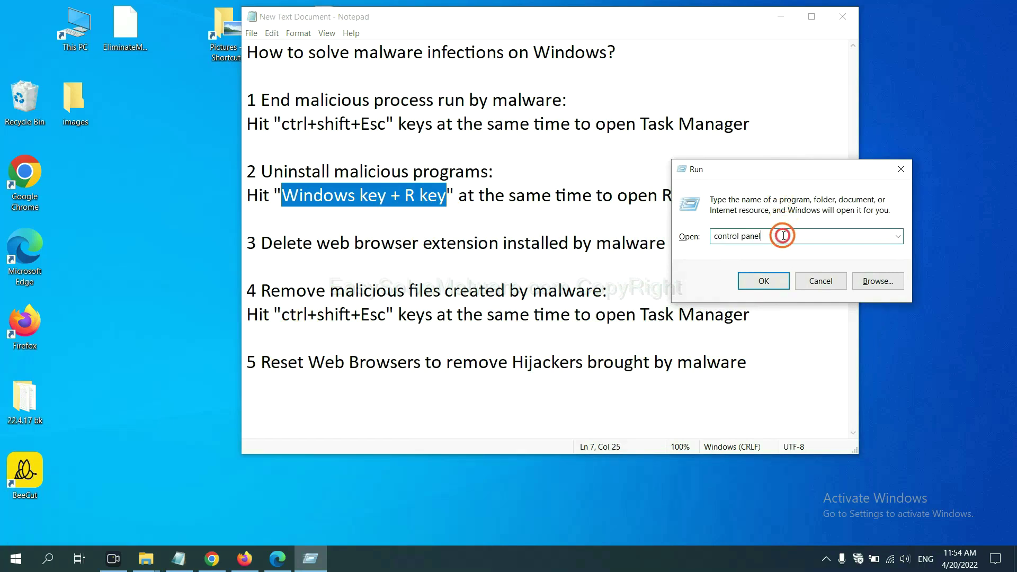
left_click_drag(784, 236, 694, 237)
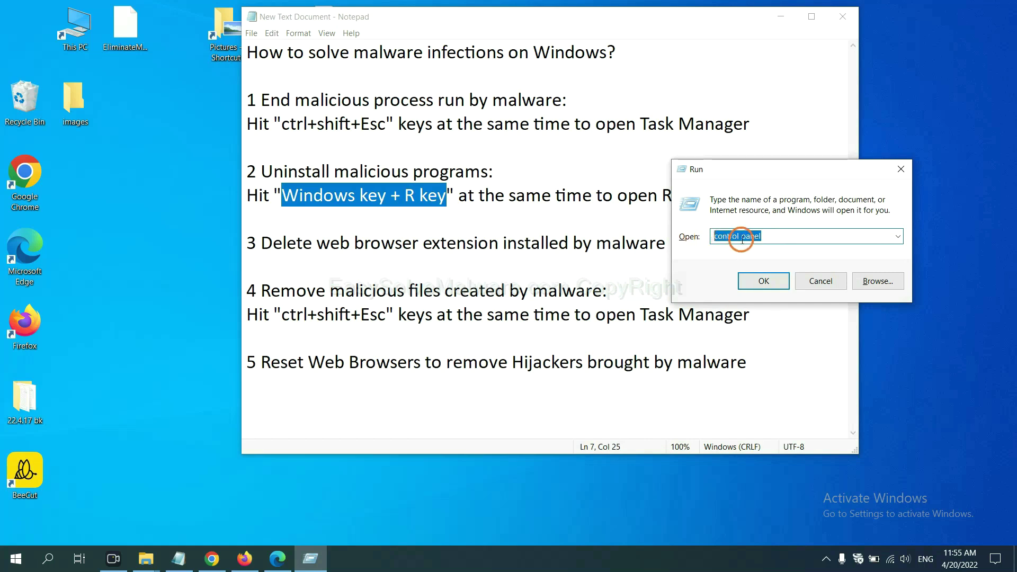
Launch Control Panel, open Programs and Features and select Xiph.Org Open Codecs
left_click(760, 286)
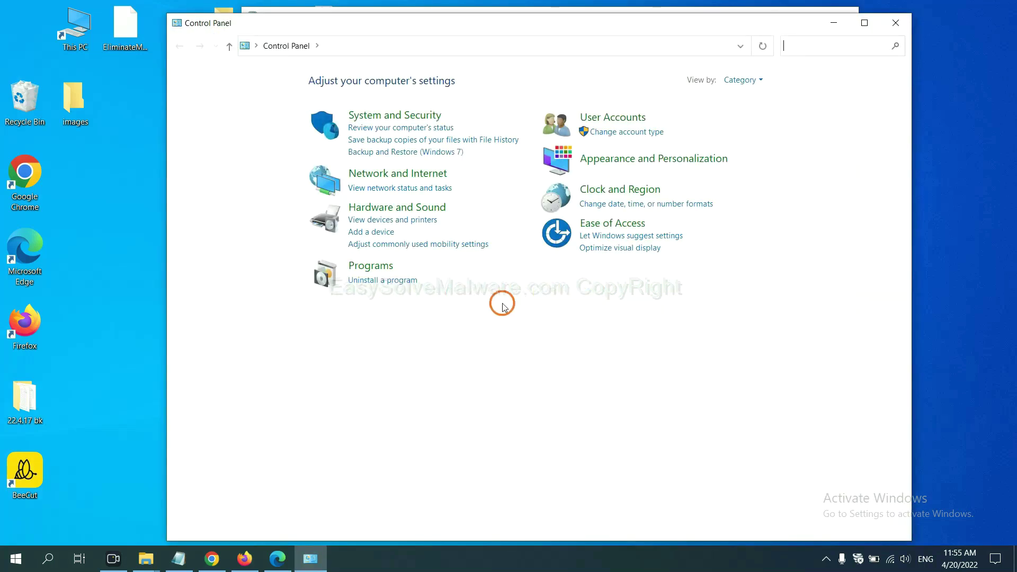
left_click(400, 282)
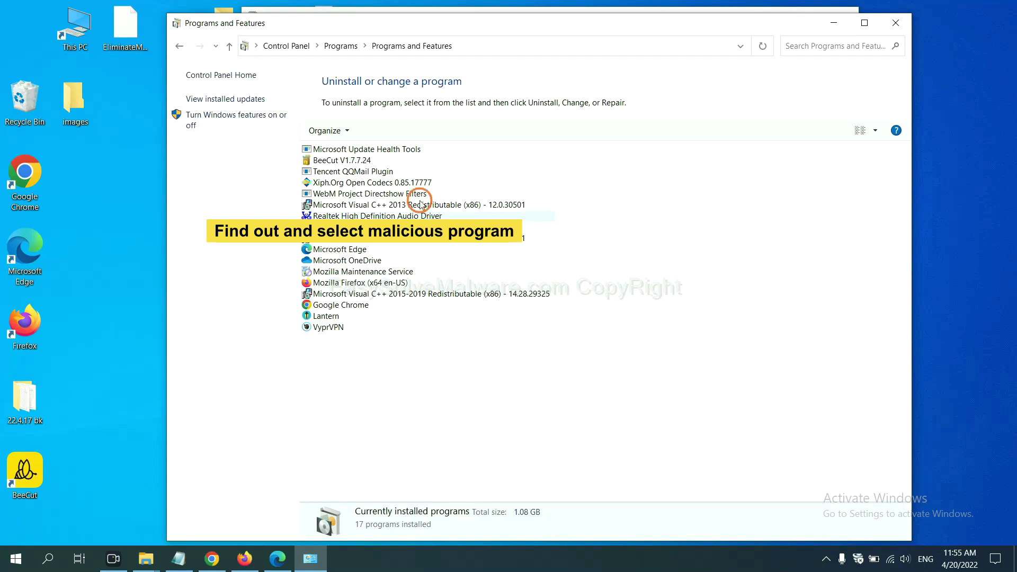
left_click(398, 183)
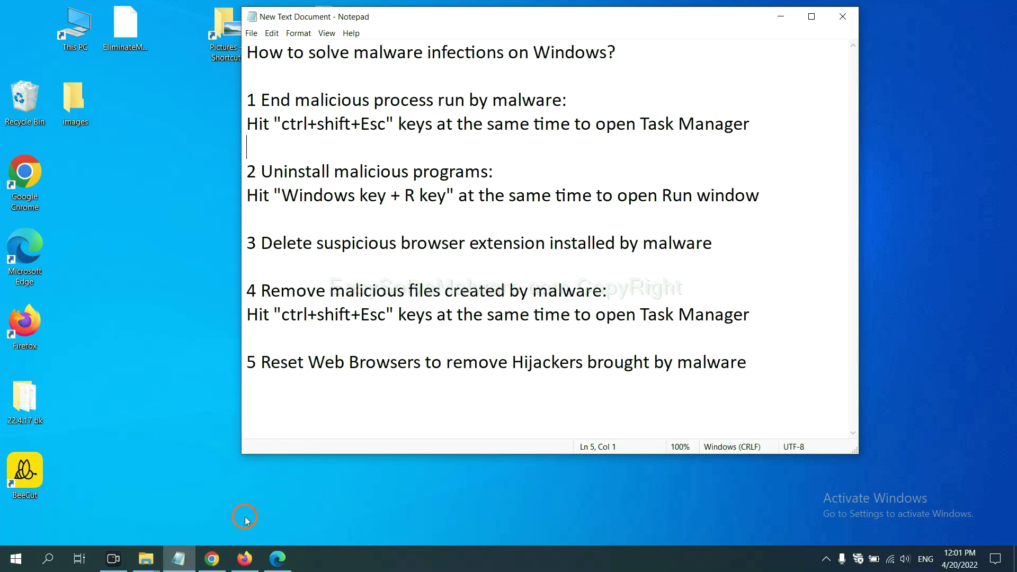
Open Chrome's Extensions page through More tools to find Scroll To Top
left_click(222, 559)
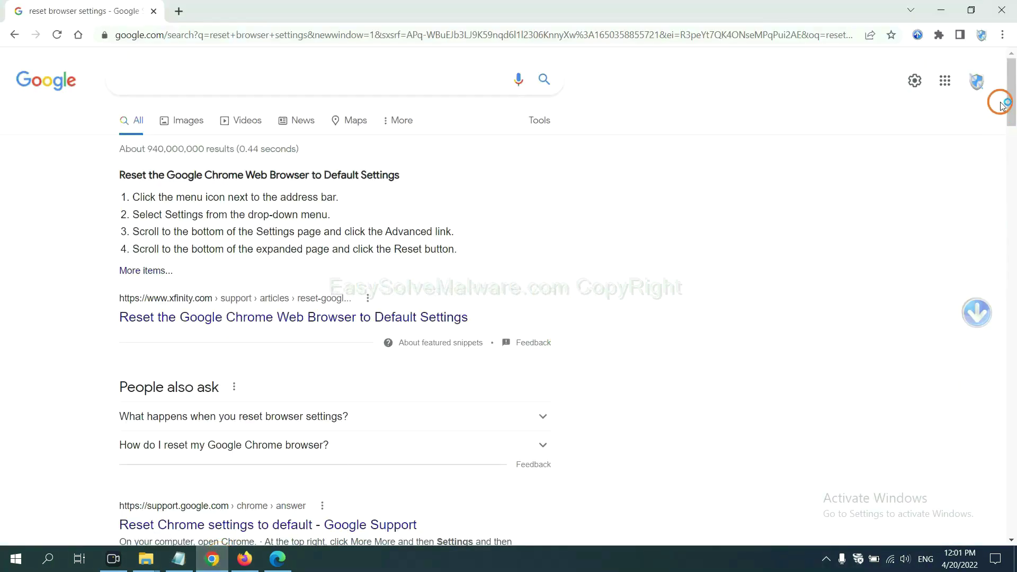
left_click(1002, 38)
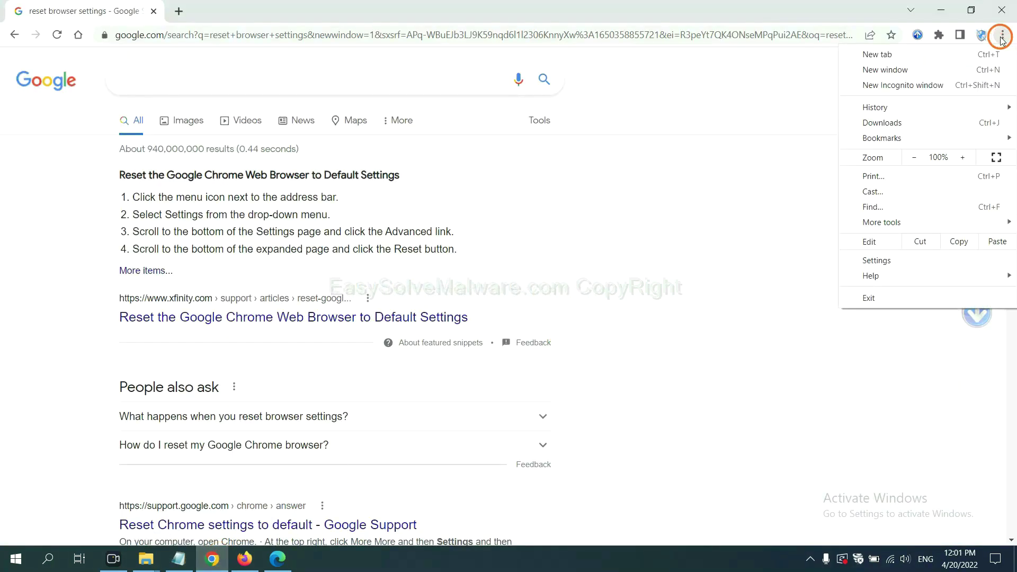
mouse_move(914, 223)
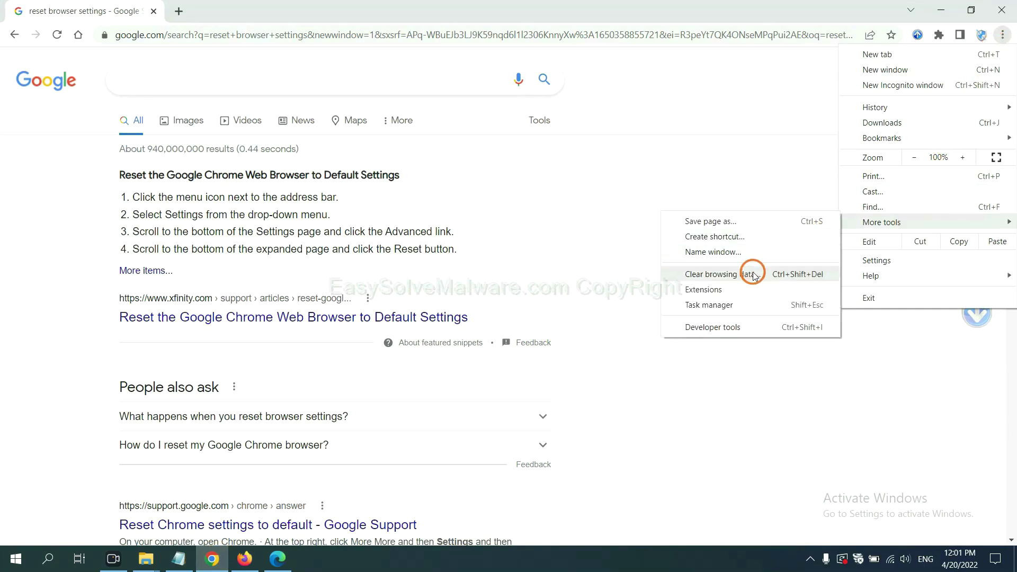
left_click(749, 288)
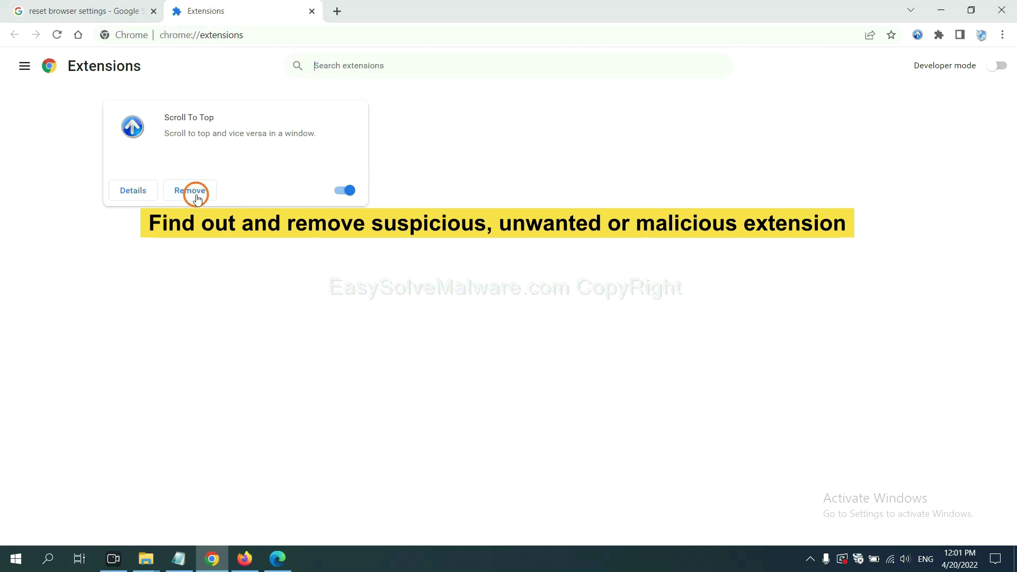
Open Firefox's Add-ons and themes manager and show the GIPHY for Firefox options menu
left_click(244, 558)
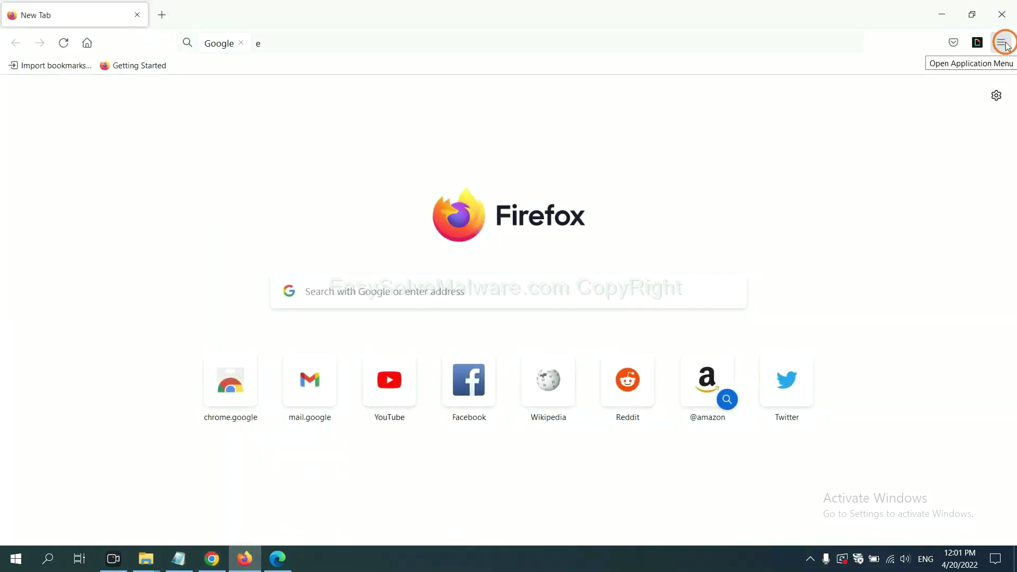
left_click(1005, 43)
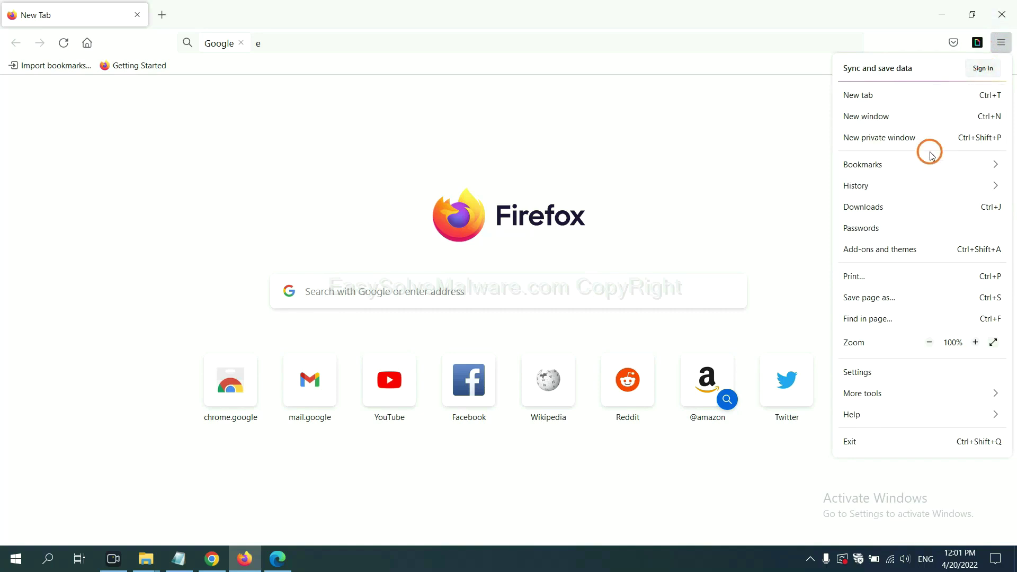
left_click(890, 258)
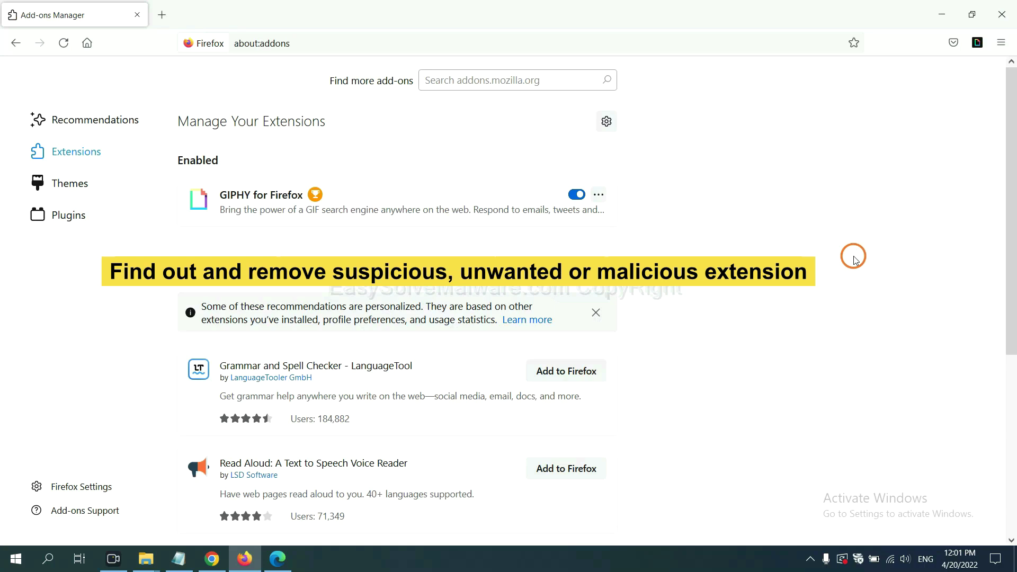
left_click(598, 195)
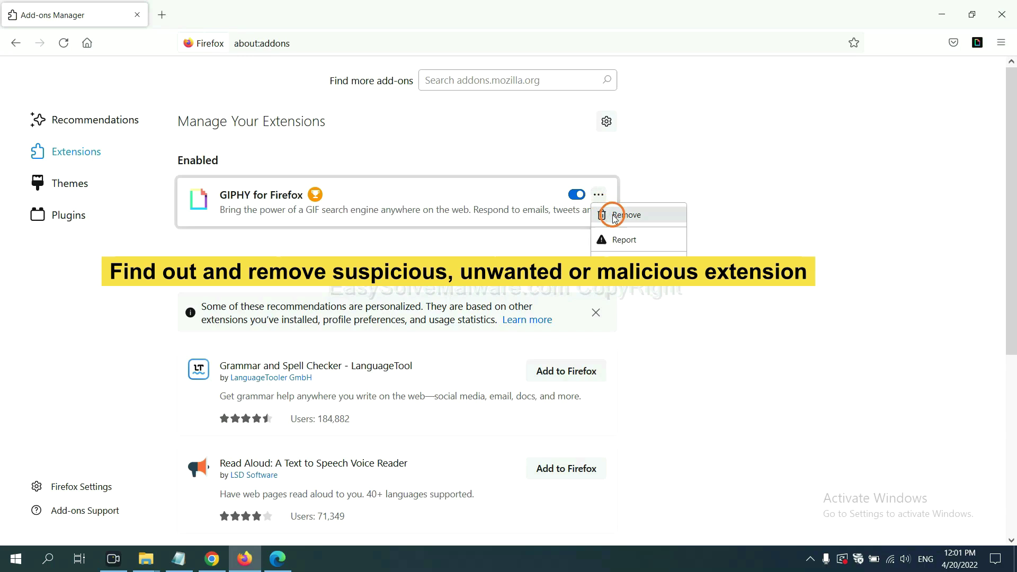
Remove and confirm deletion of ArcVpn Free Fast VPN Proxy from Edge's Manage extensions page
left_click(277, 562)
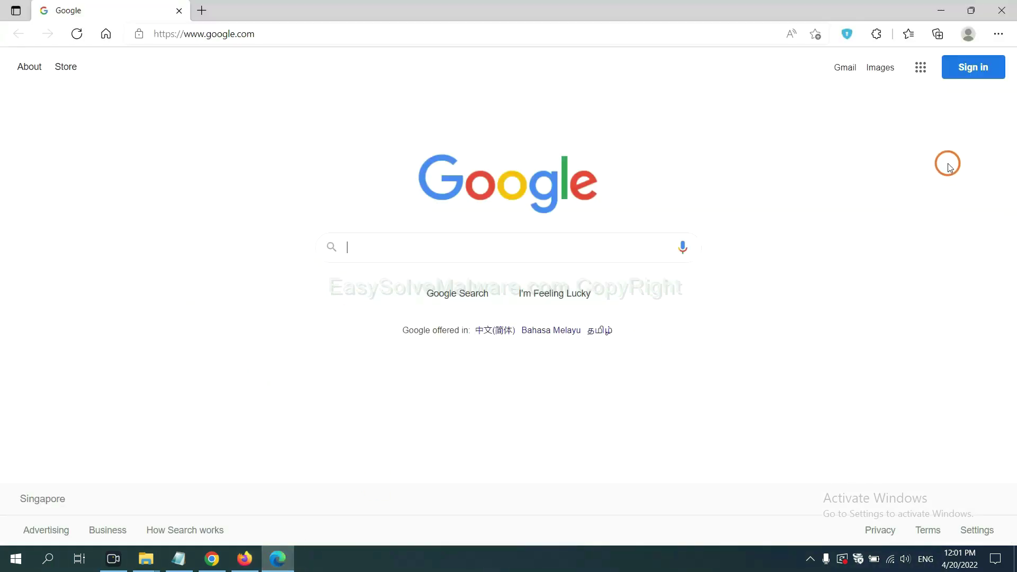
left_click(998, 35)
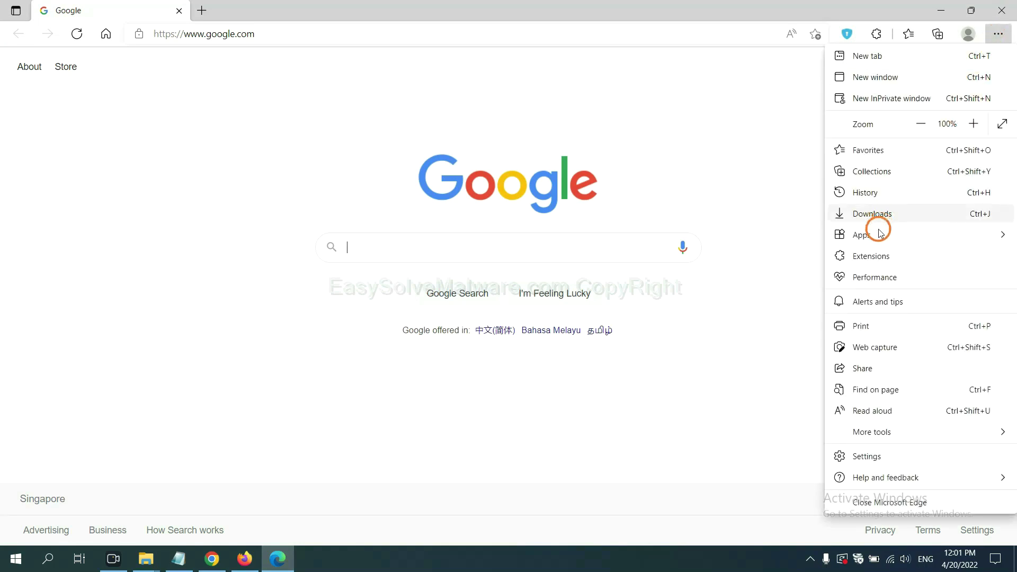
right_click(875, 258)
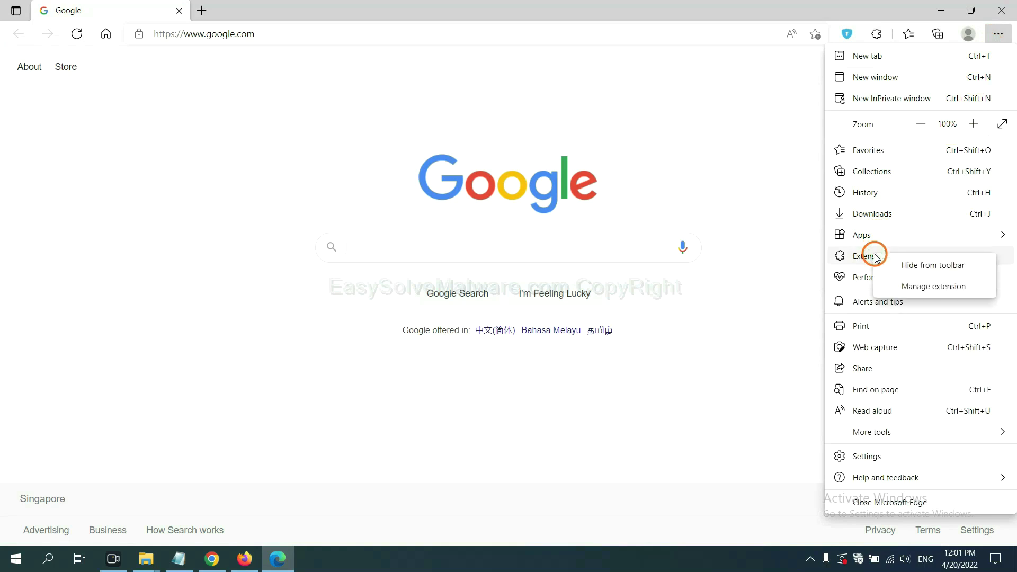
left_click(915, 288)
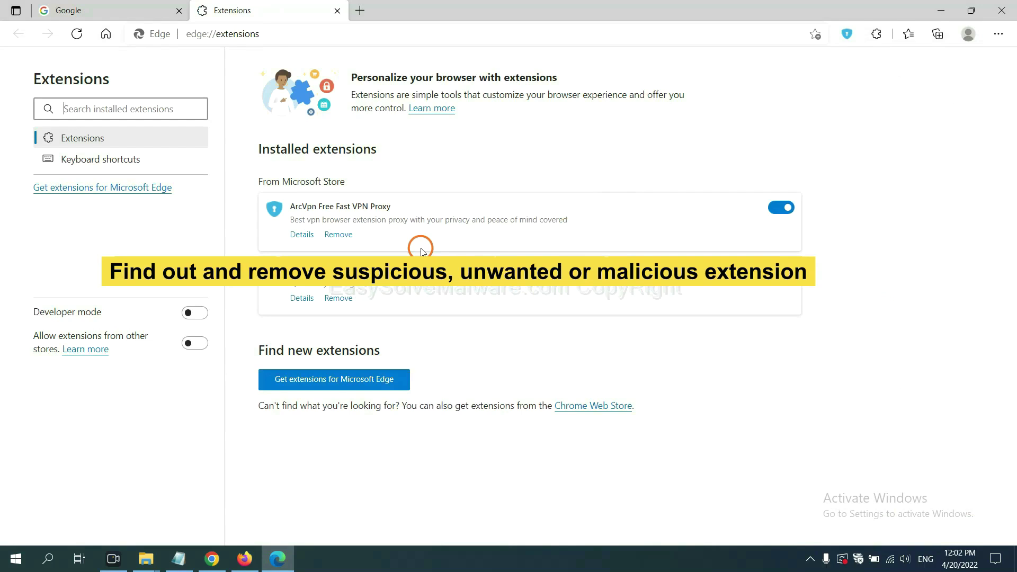
left_click(349, 237)
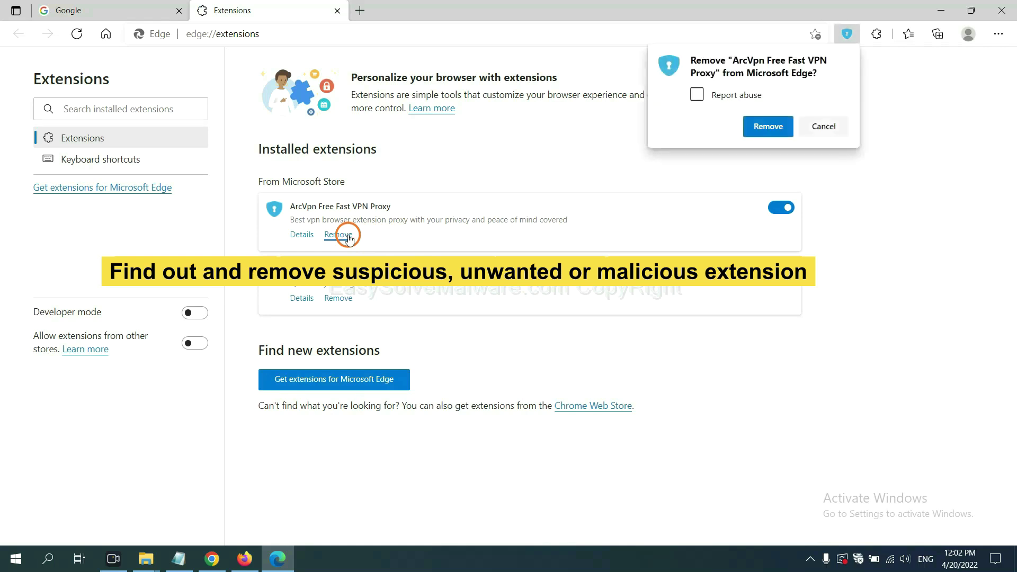
left_click(763, 130)
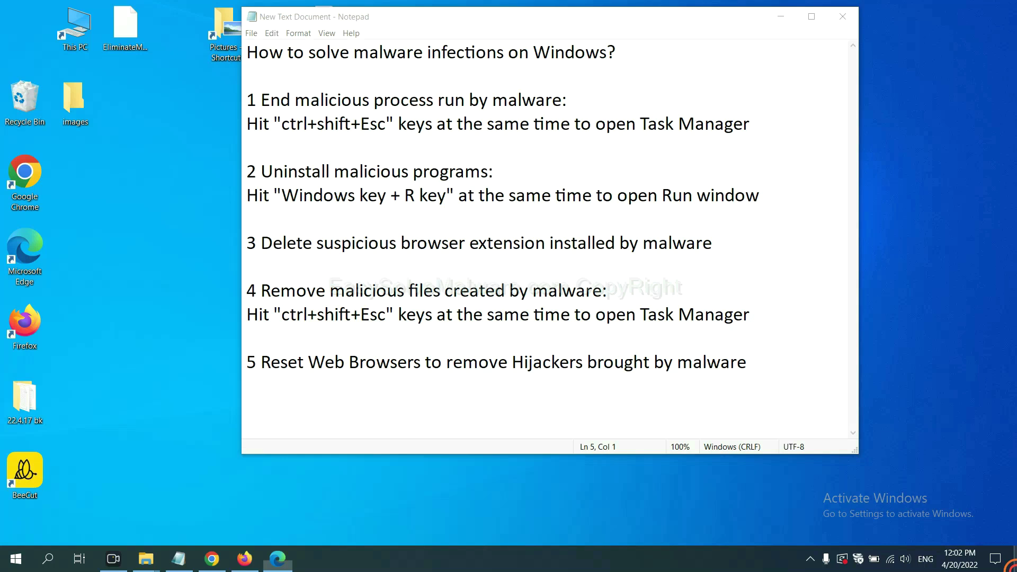
Return to the Notepad removal notes and select step 4's two instruction lines
left_click(1014, 568)
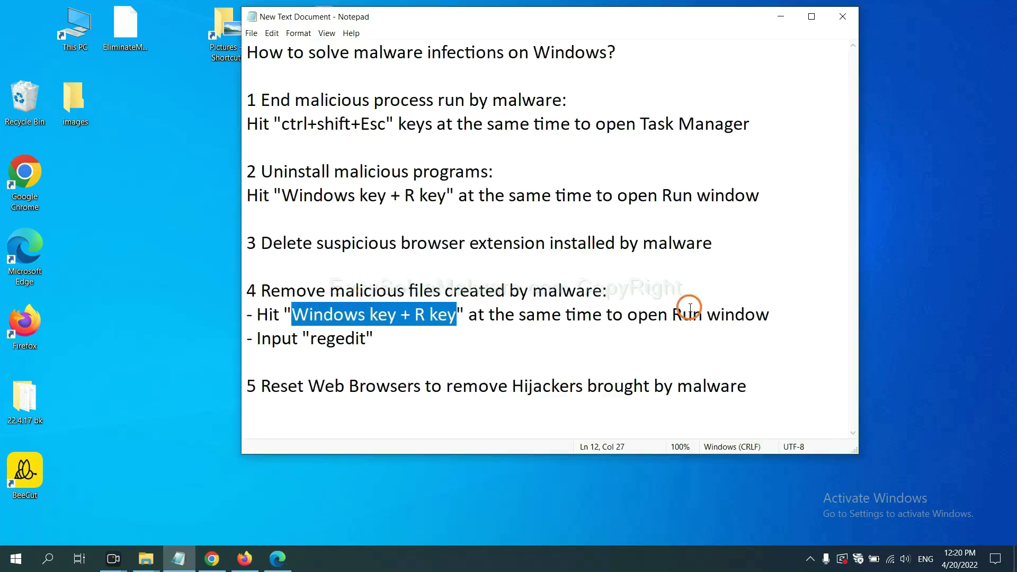
left_click(691, 313)
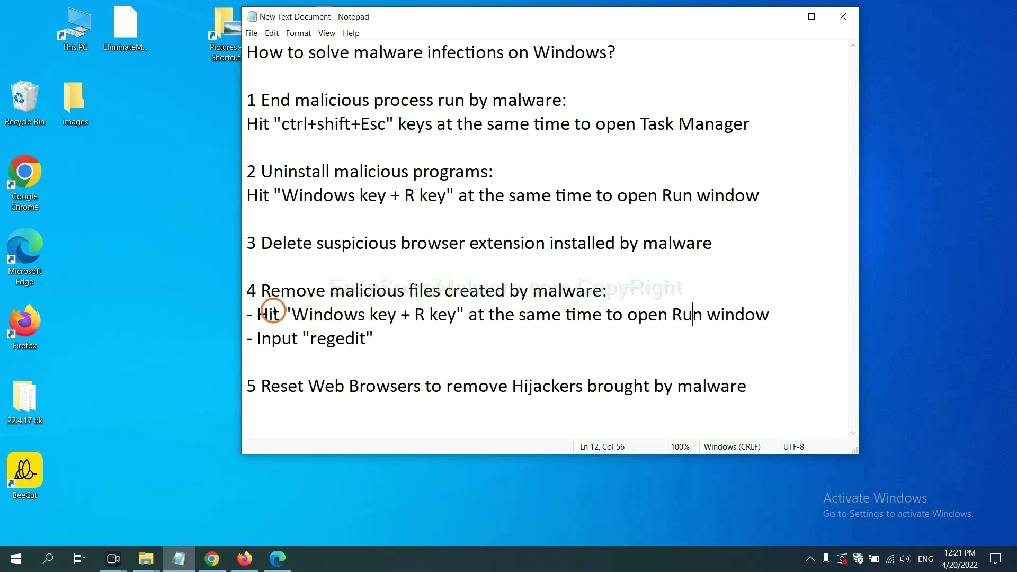
left_click_drag(257, 314, 591, 322)
left_click(592, 322)
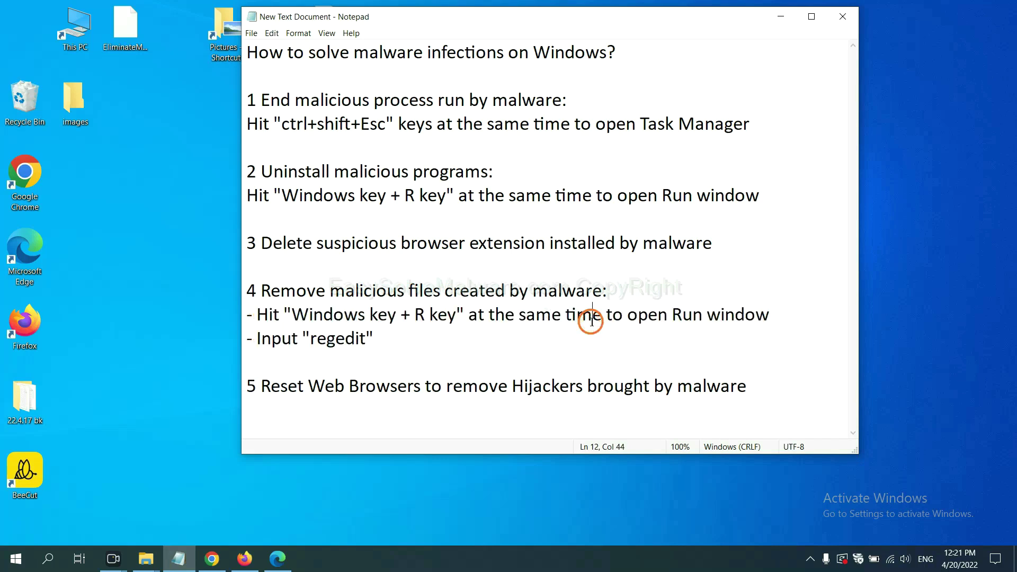
Launch Registry Editor by running regedit from the Run dialog
key("super+r")
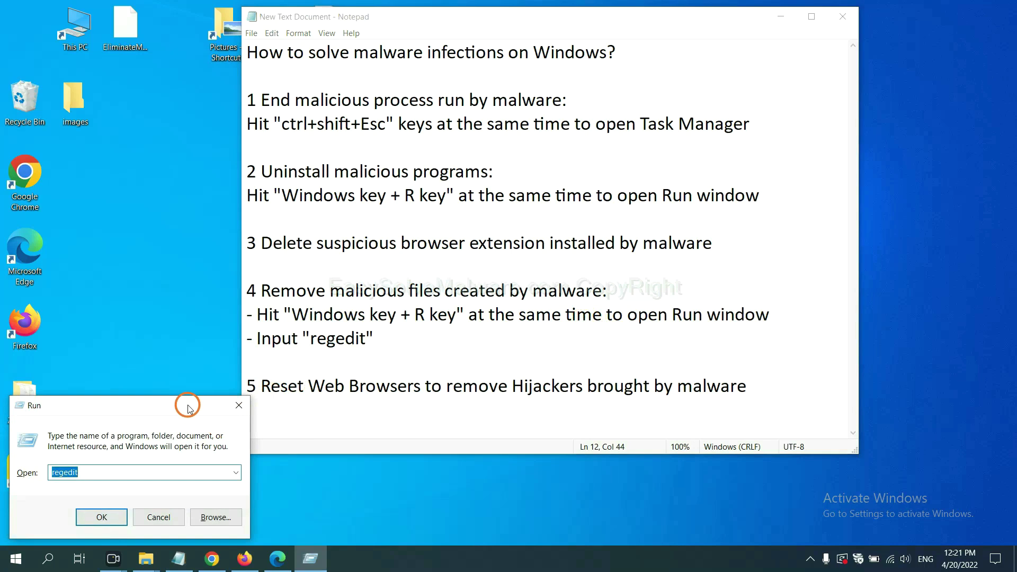
left_click_drag(189, 402, 814, 209)
left_click(718, 278)
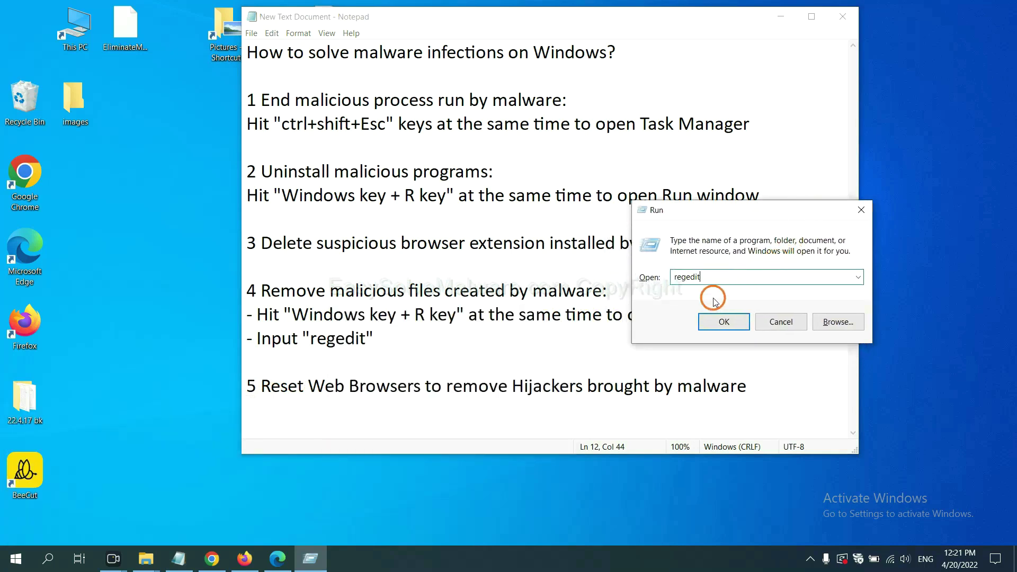
left_click(723, 321)
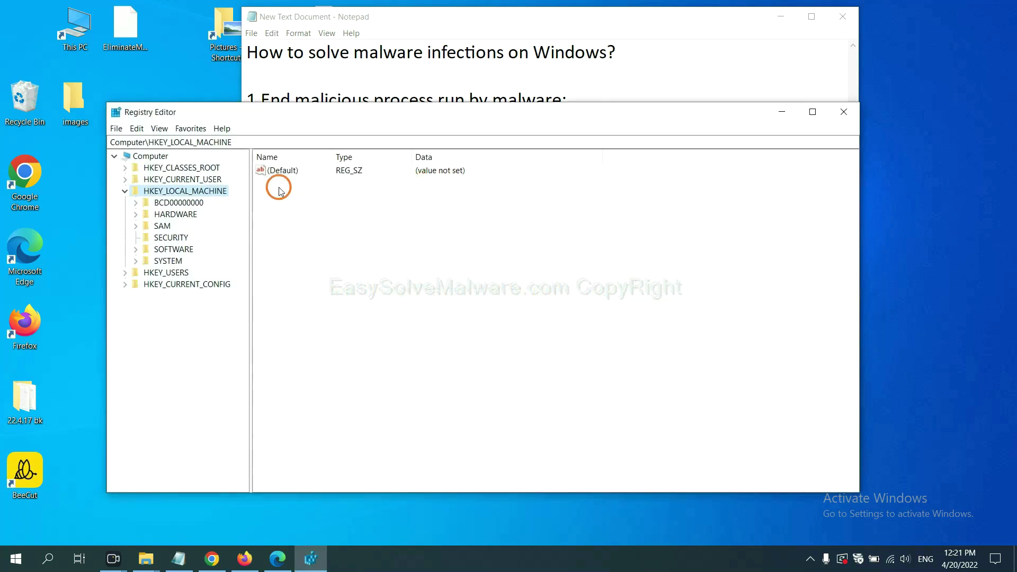
Search the registry for 'be' to locate the BeeCut.exe entry under FEATURE_BROWSER_EMULATION
left_click(142, 130)
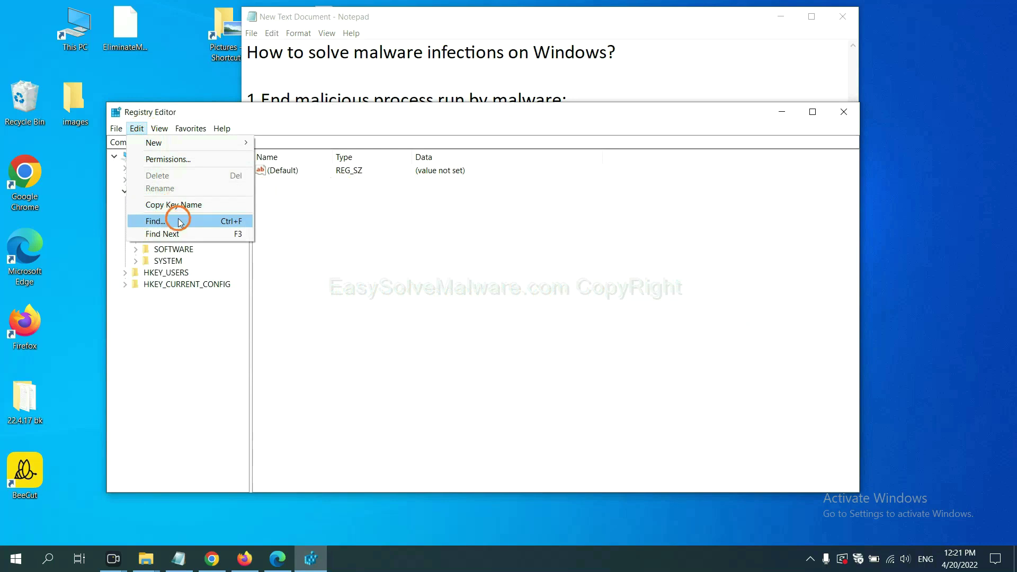
left_click(155, 221)
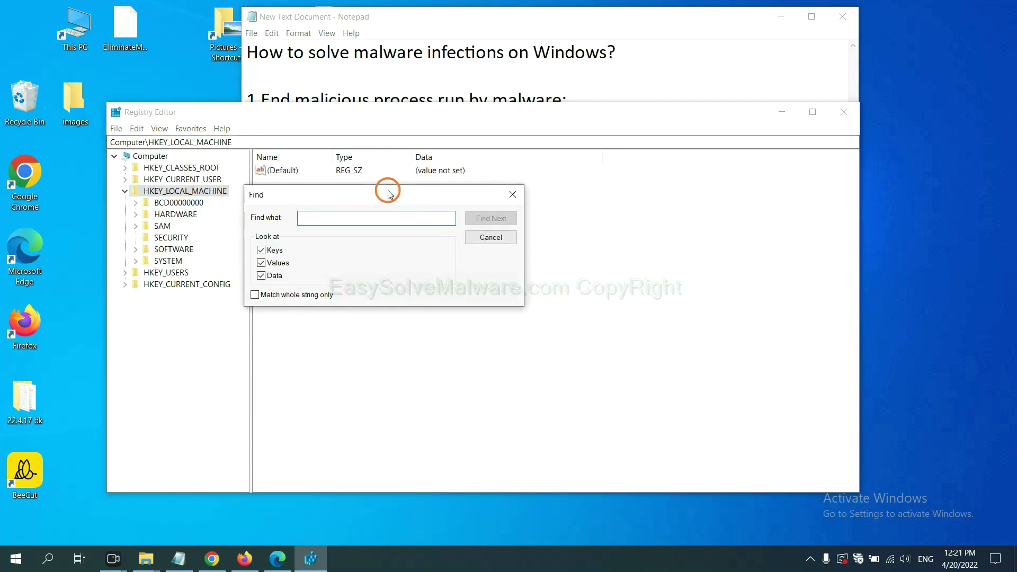
left_click(368, 222)
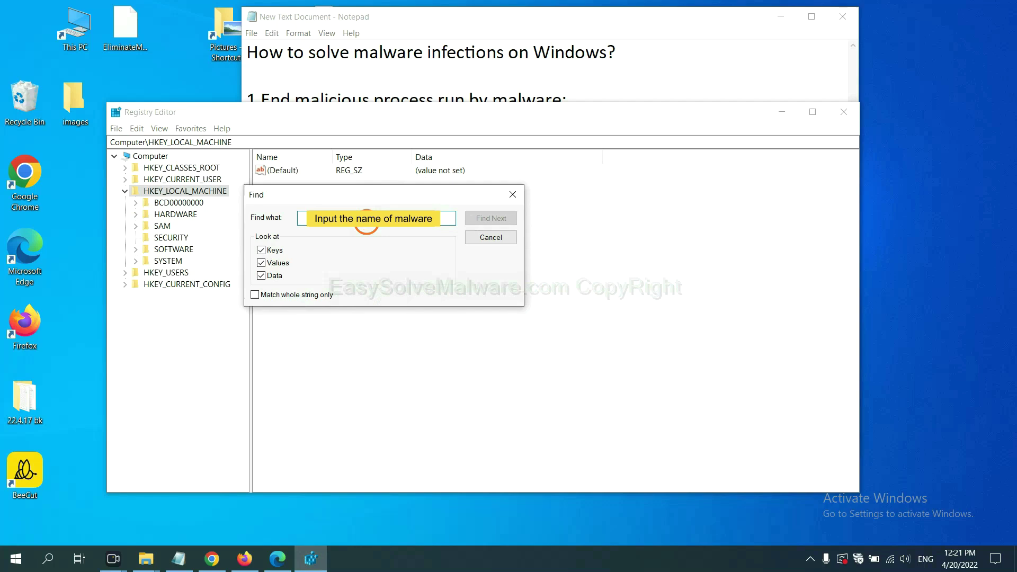
type("be")
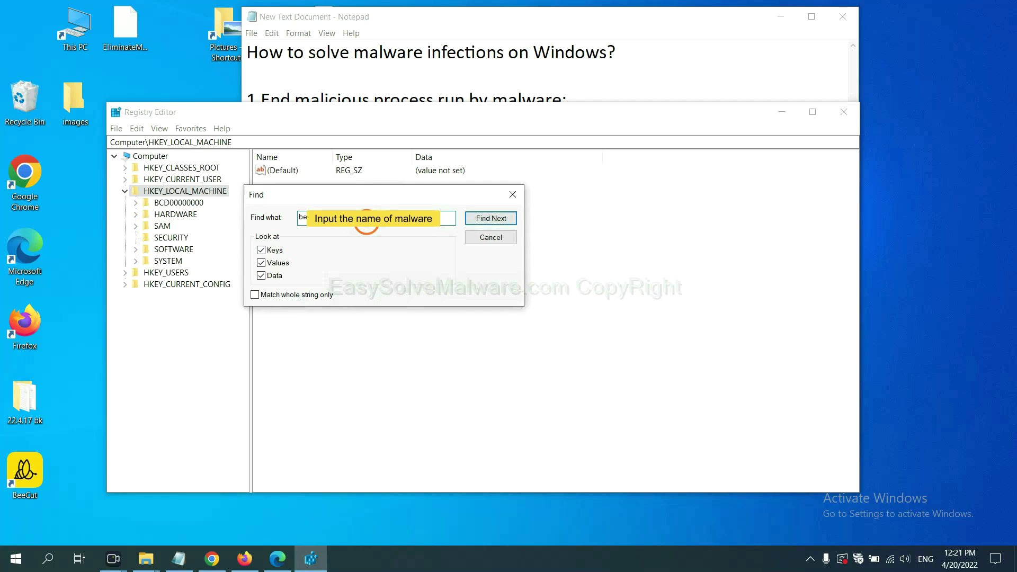
left_click(490, 219)
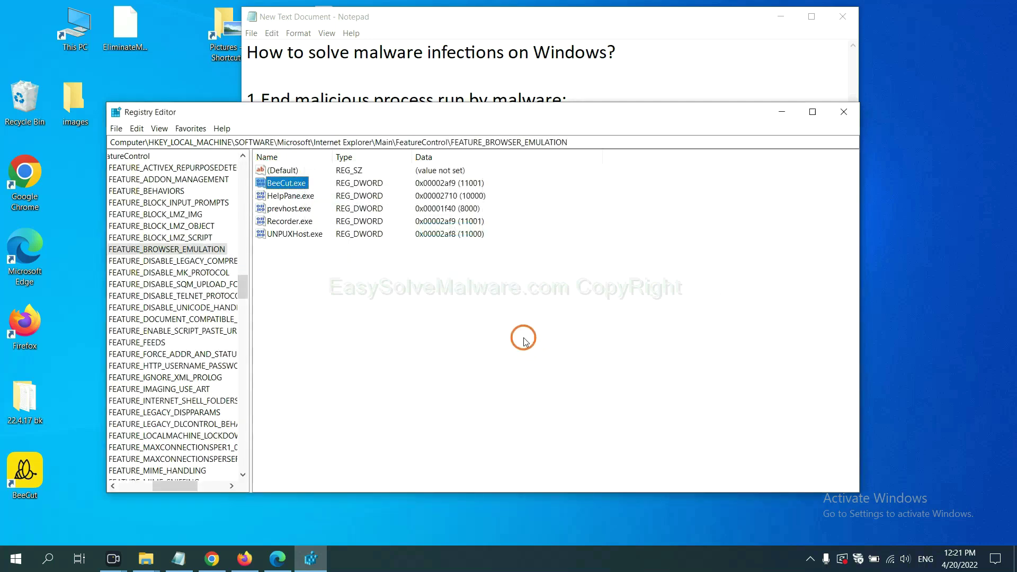
left_click_drag(173, 486, 162, 483)
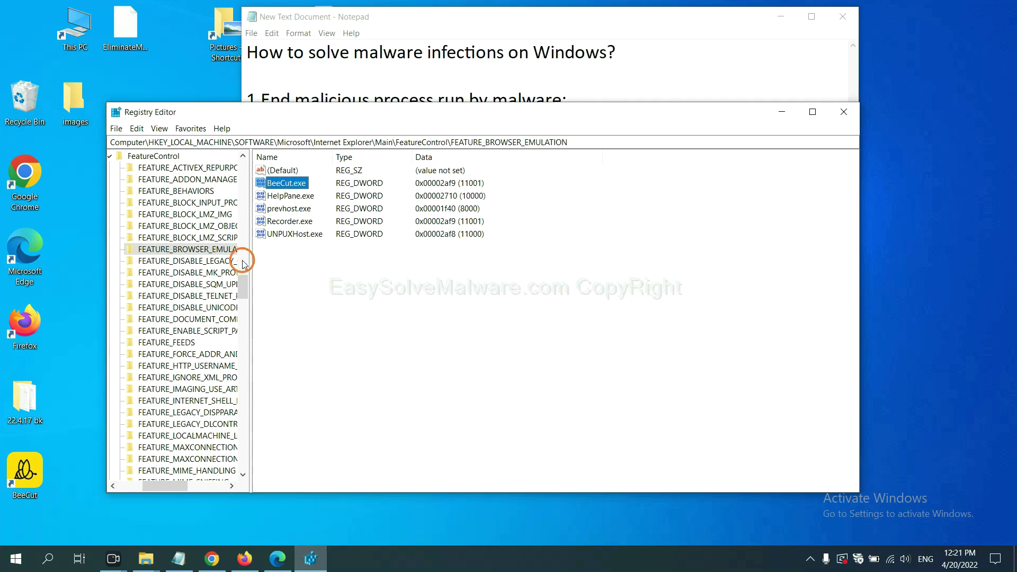
right_click(207, 252)
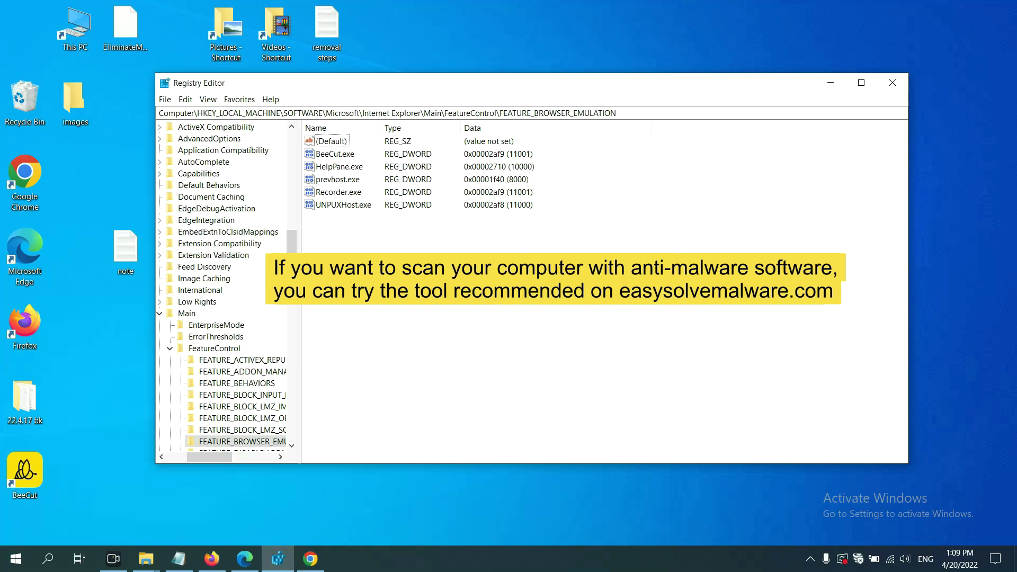
Bring up the easysolvemalware.com guide in Chrome and scroll through its Windows and Mac steps
left_click(318, 556)
scroll(737, 361, "down", 1)
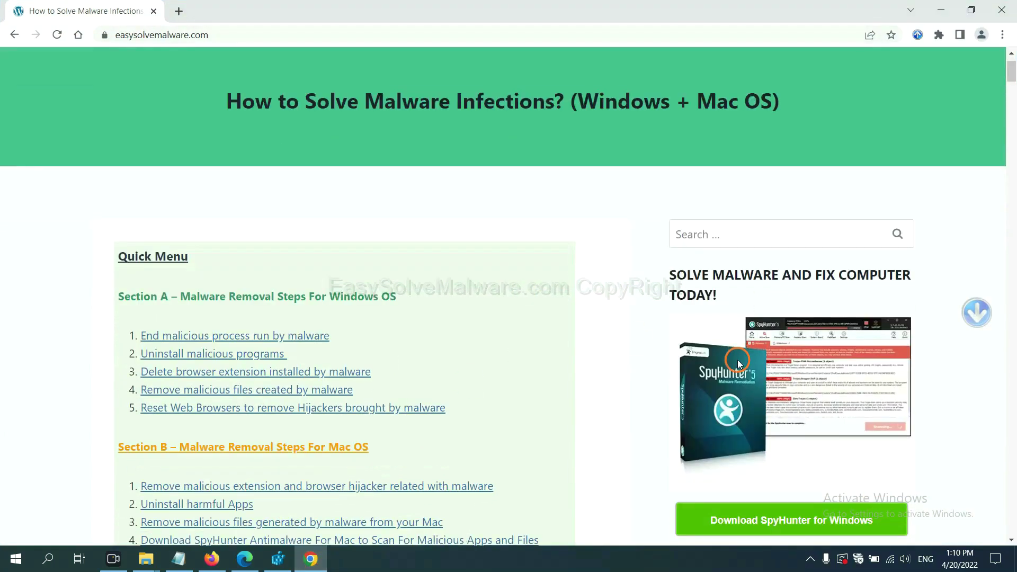
scroll(733, 373, "up", 1)
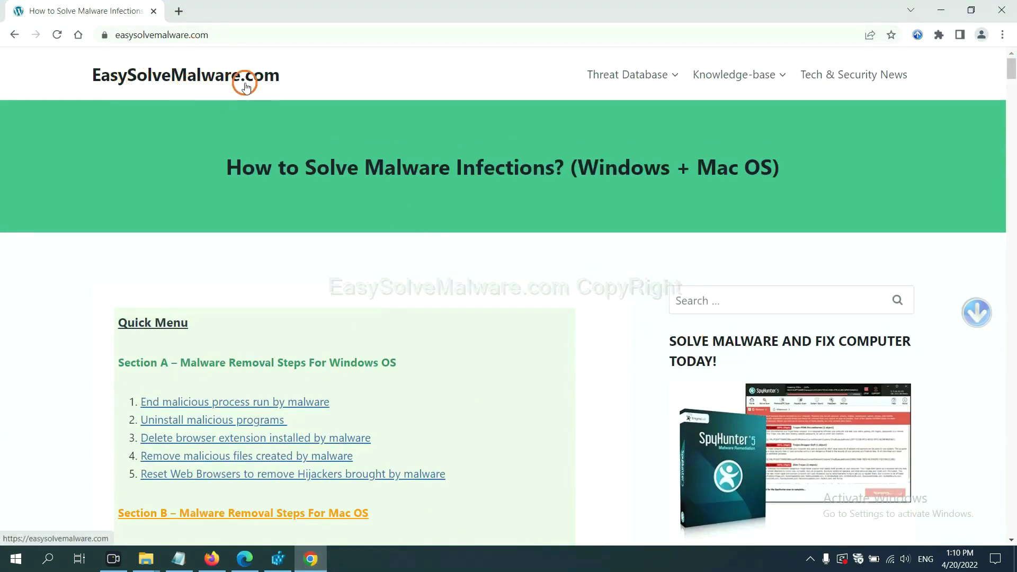
scroll(844, 393, "down", 3)
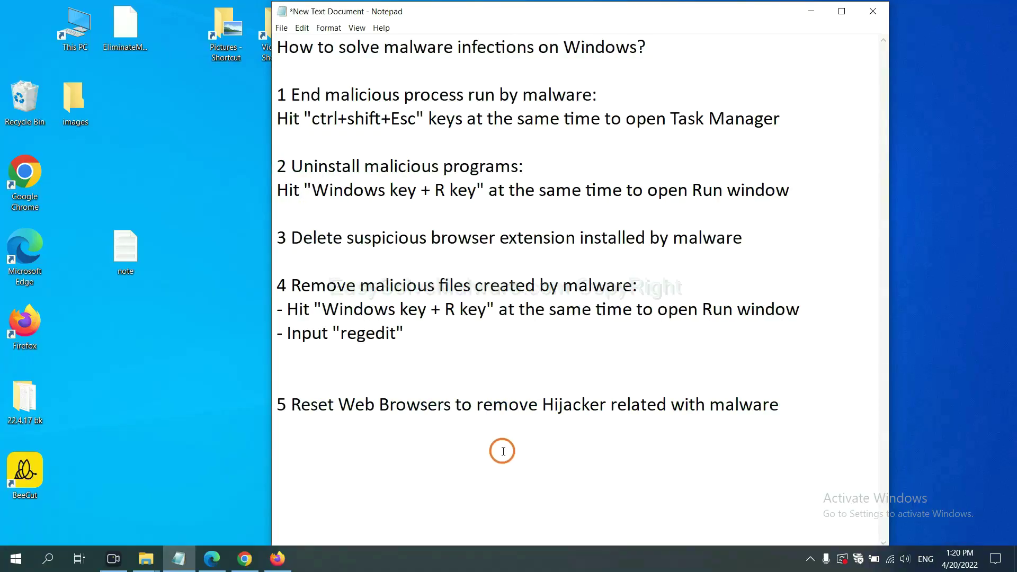
Search Chrome settings for 'r' and start restoring settings to their original defaults
left_click(228, 565)
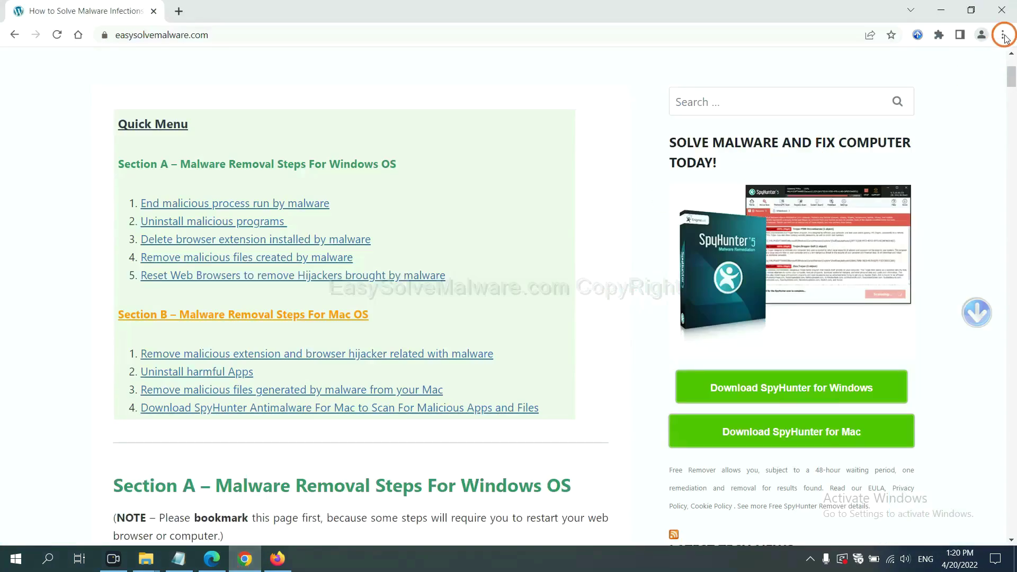
left_click(1003, 36)
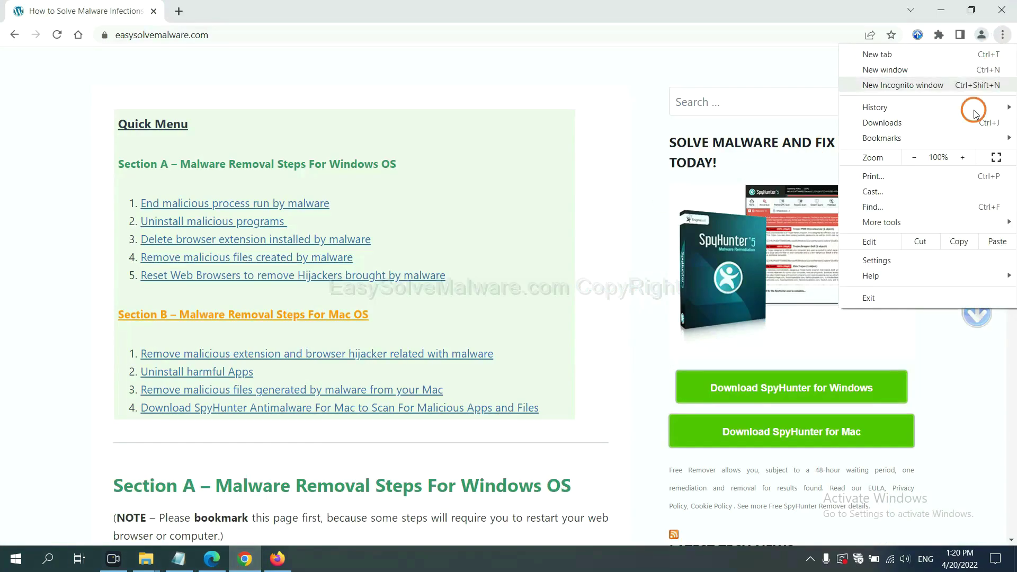
left_click(891, 259)
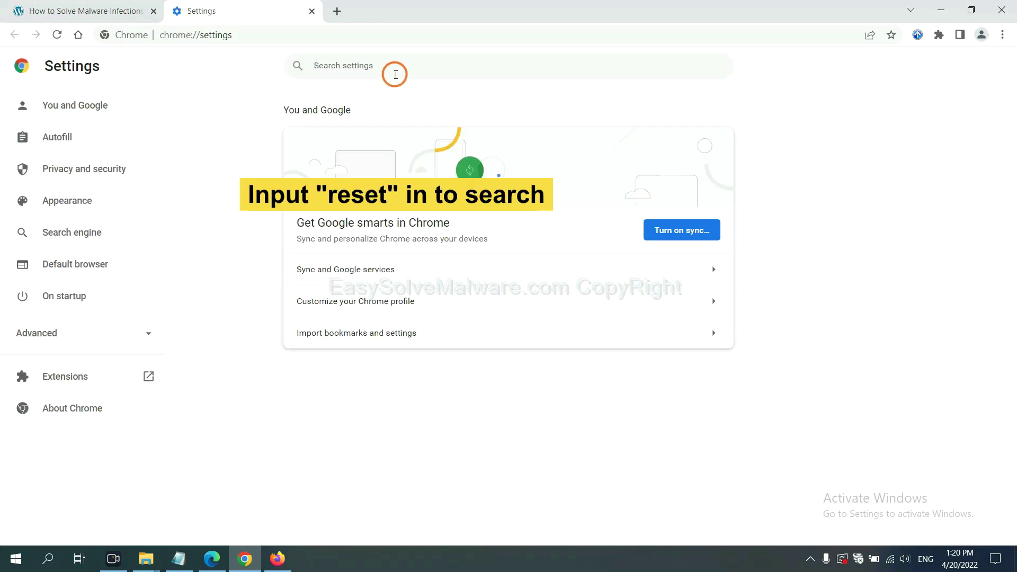
type("reset")
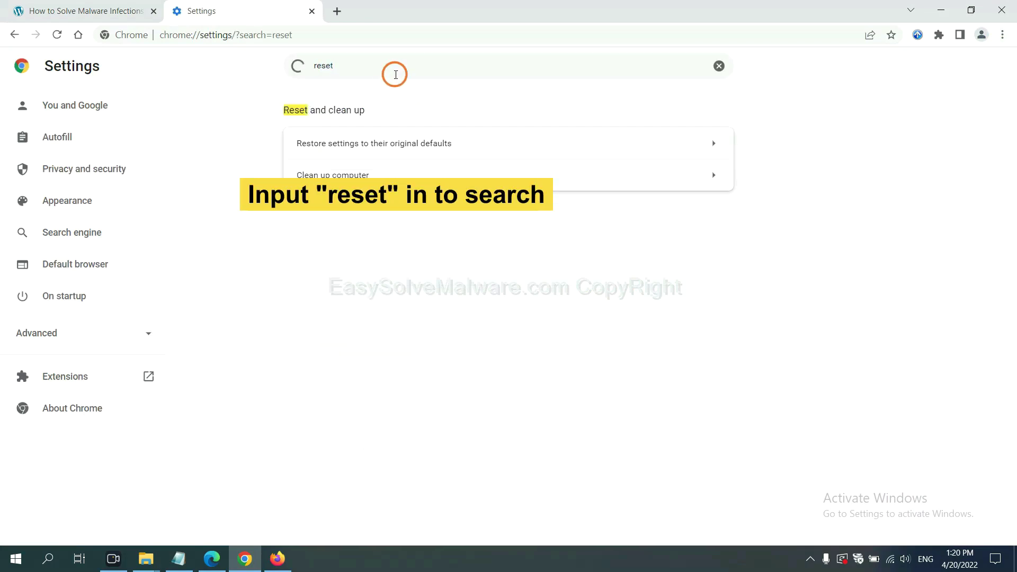
left_click(437, 142)
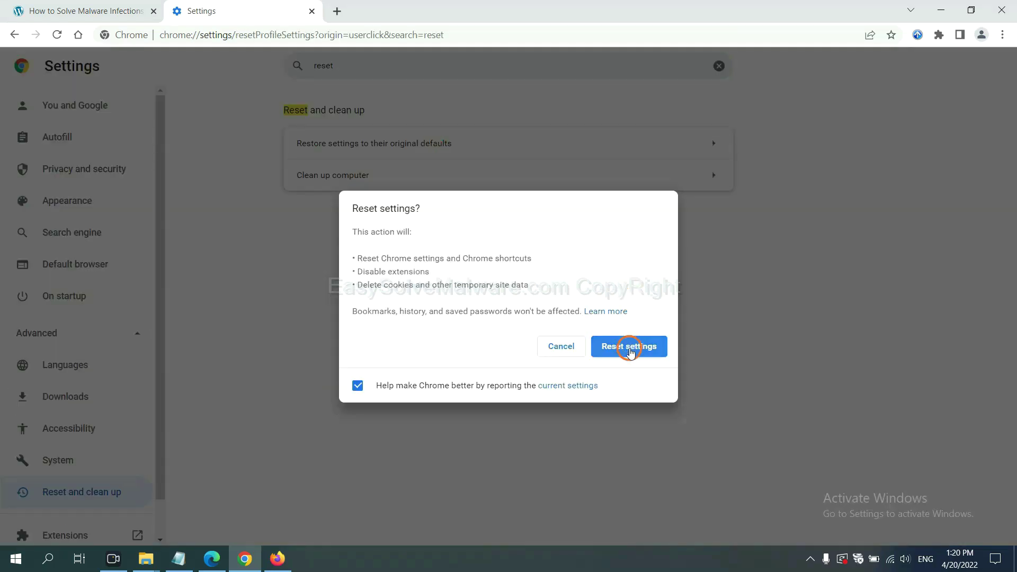
left_click(279, 558)
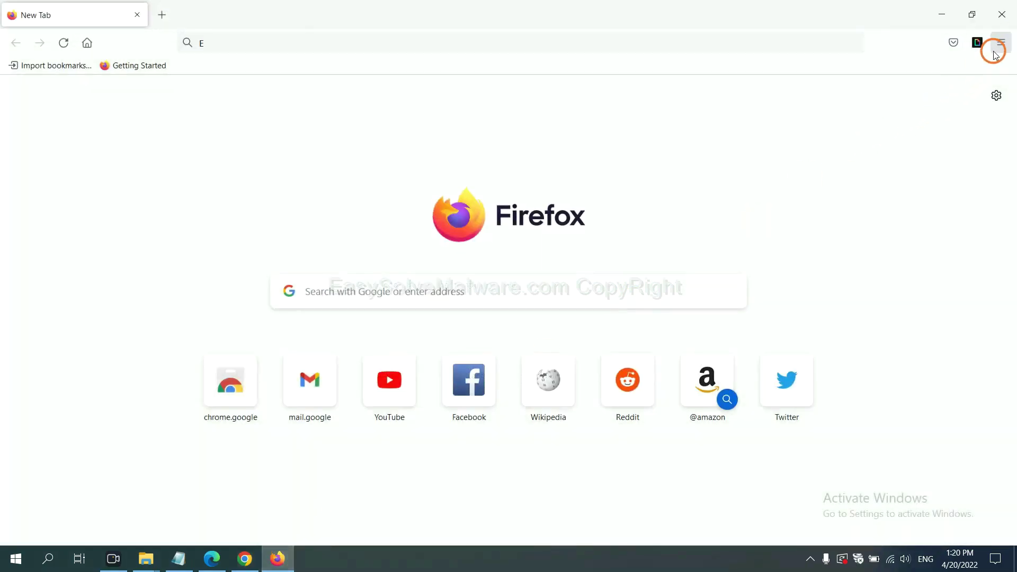
Refresh Firefox to its default settings from Help's Troubleshooting Information page
left_click(1001, 45)
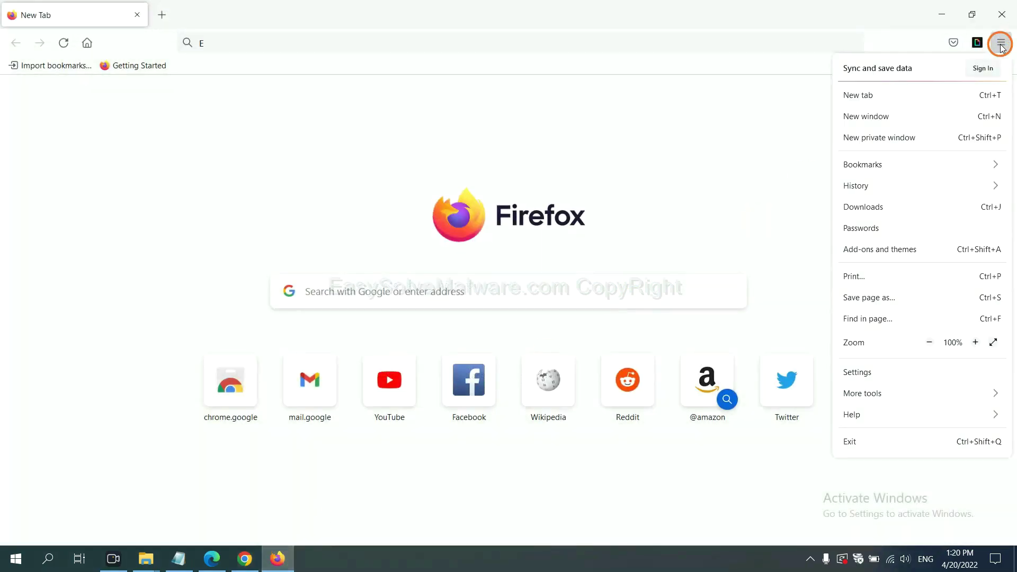
left_click(875, 414)
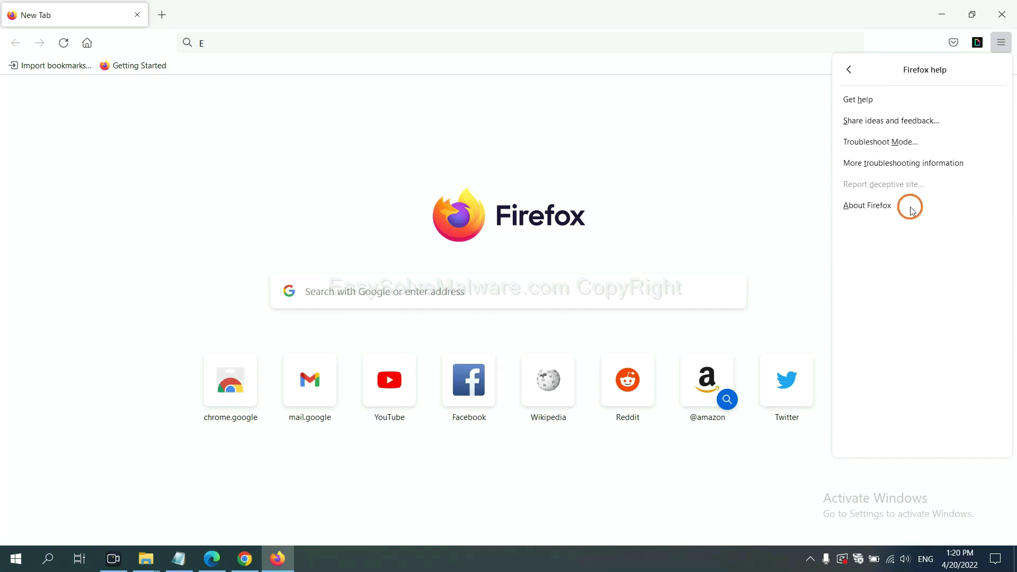
left_click(895, 163)
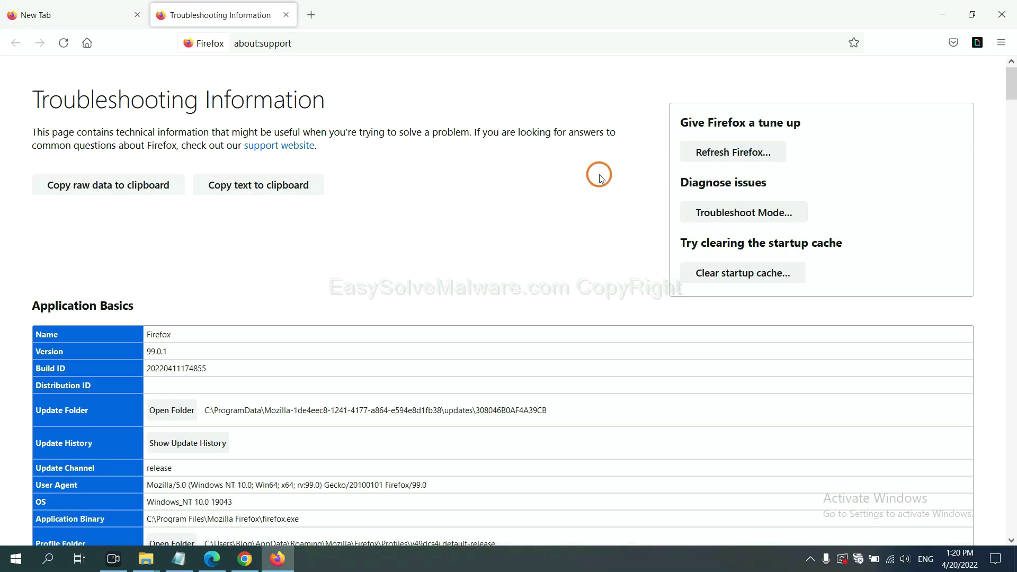
left_click(714, 153)
left_click(553, 159)
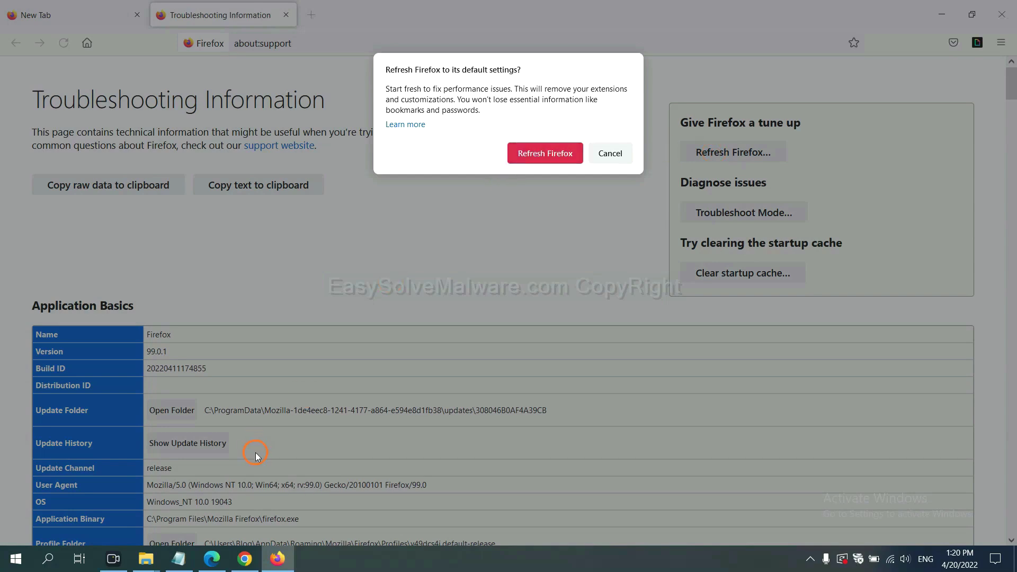
left_click(212, 559)
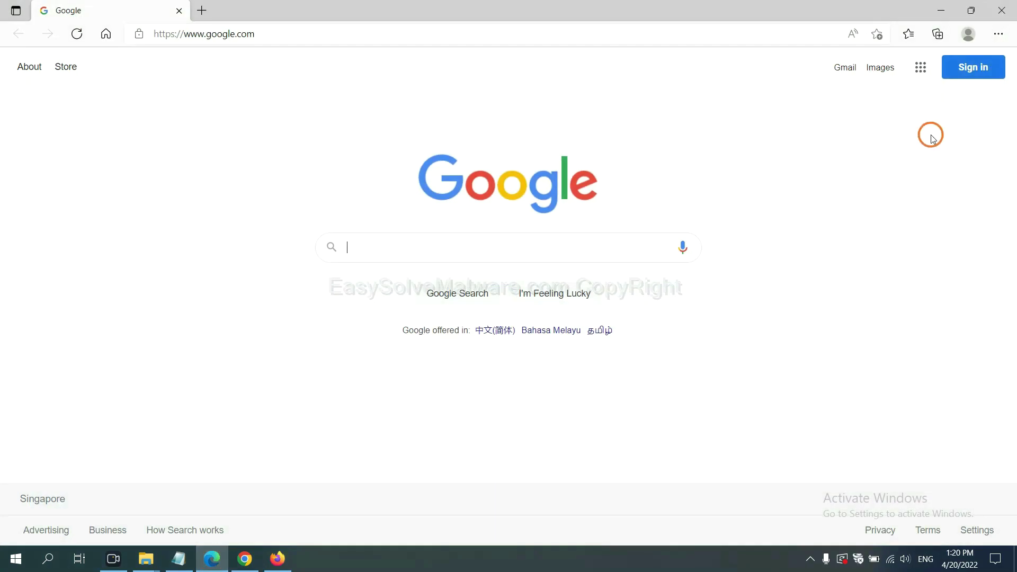
Search Edge settings for 'reset' and start restoring settings to their default values
left_click(998, 35)
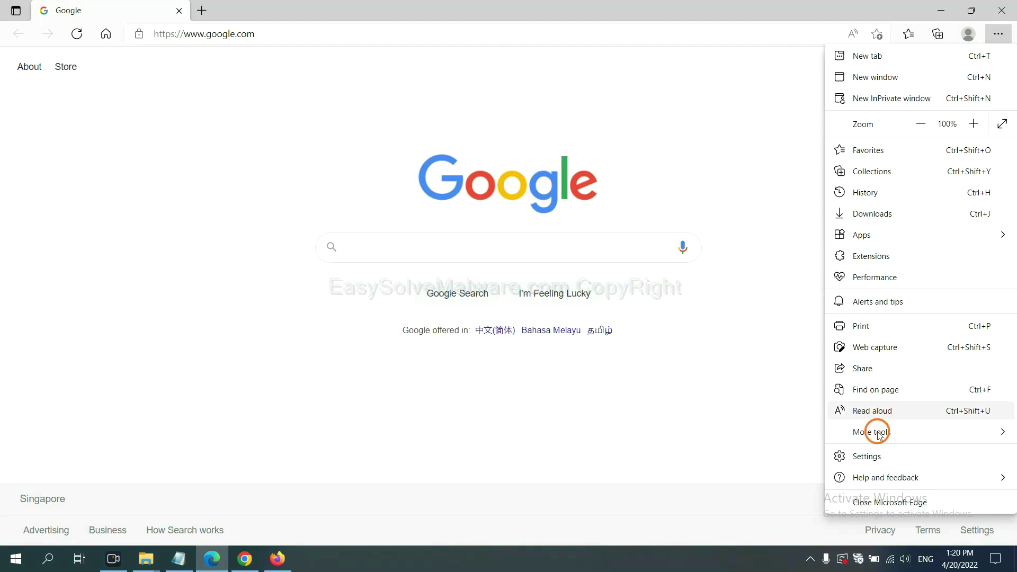
left_click(869, 456)
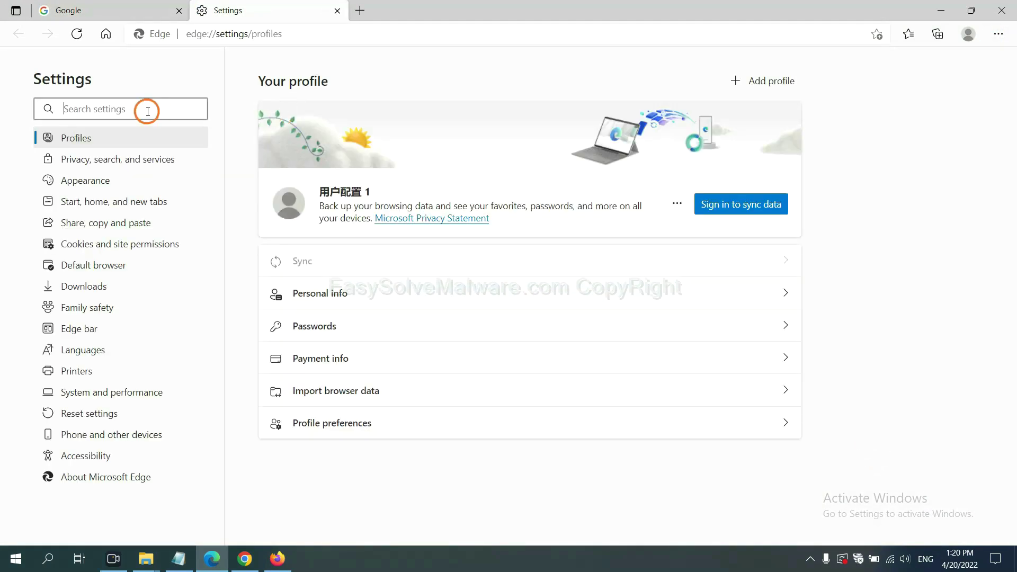
type("re")
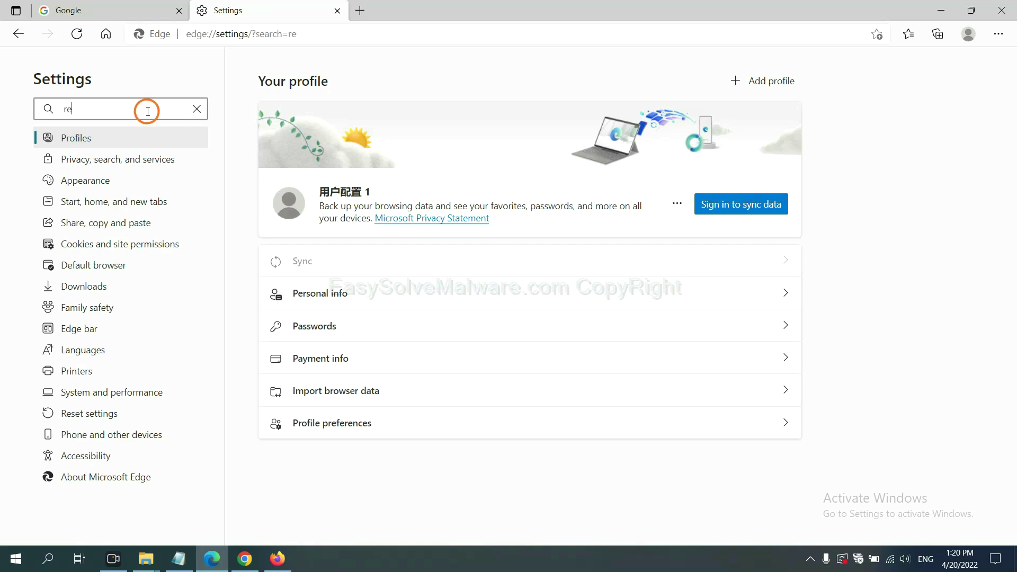
type("set")
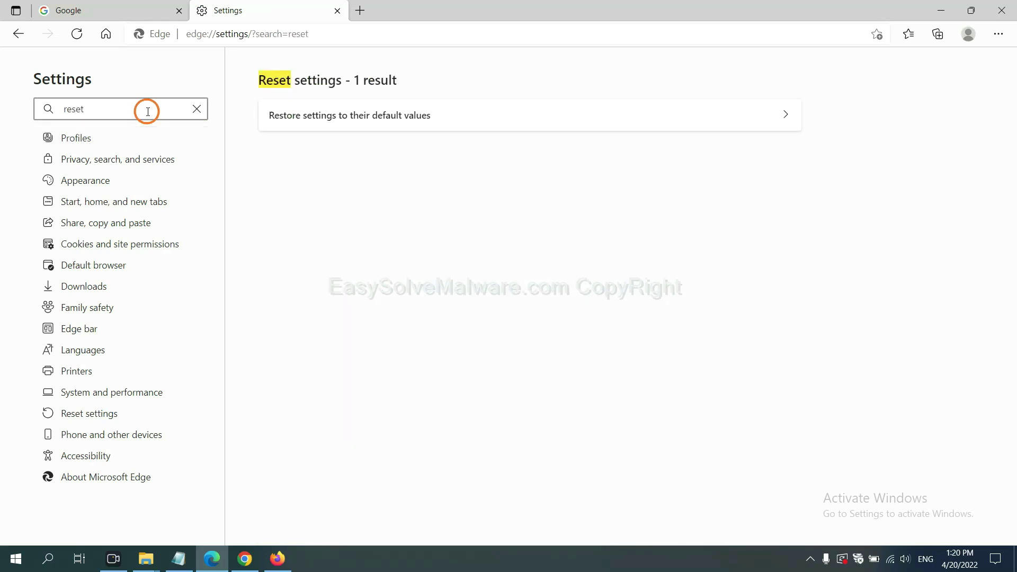
left_click(356, 110)
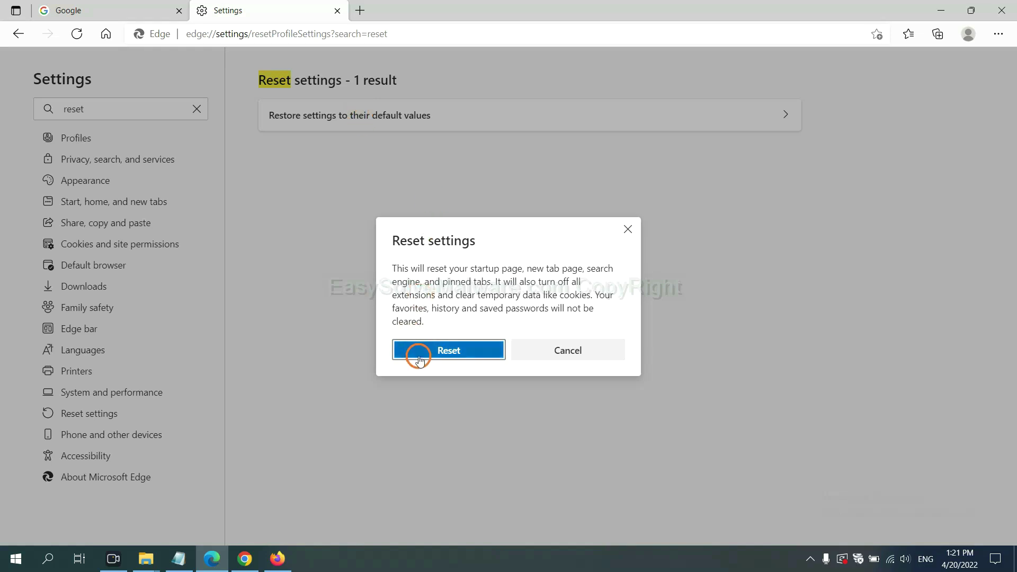